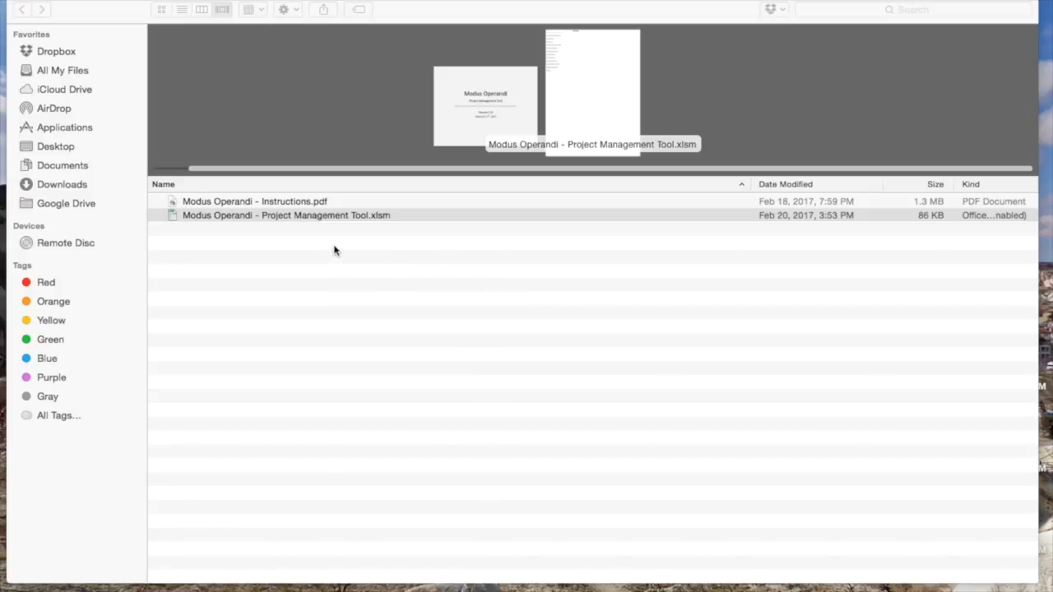
Step: Open the workbook "Modus Operandi - Project Management Tool.xlsm" with its macros enabled
double_click(340, 215)
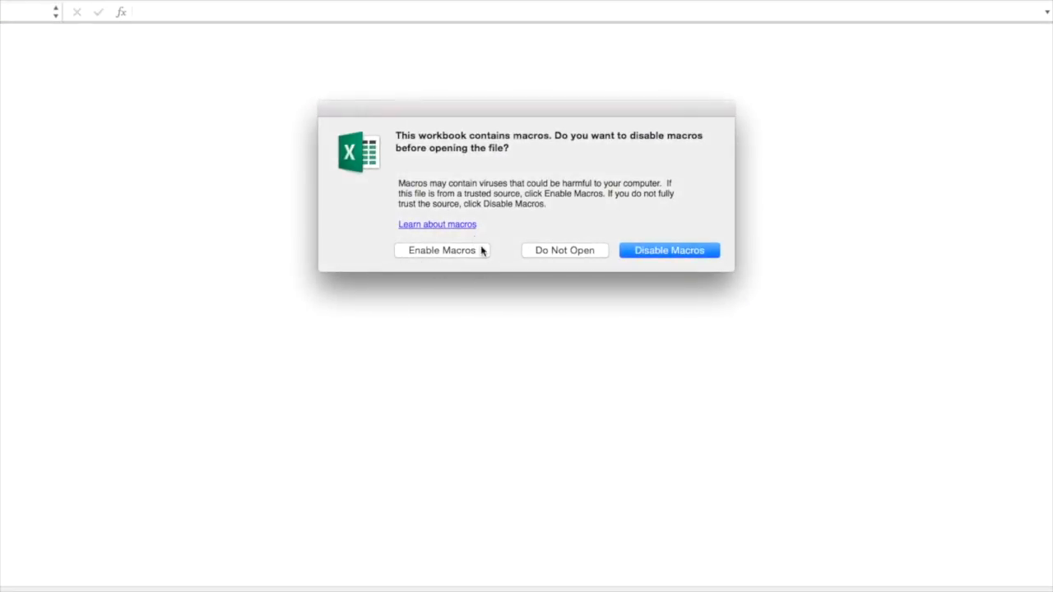
left_click(443, 251)
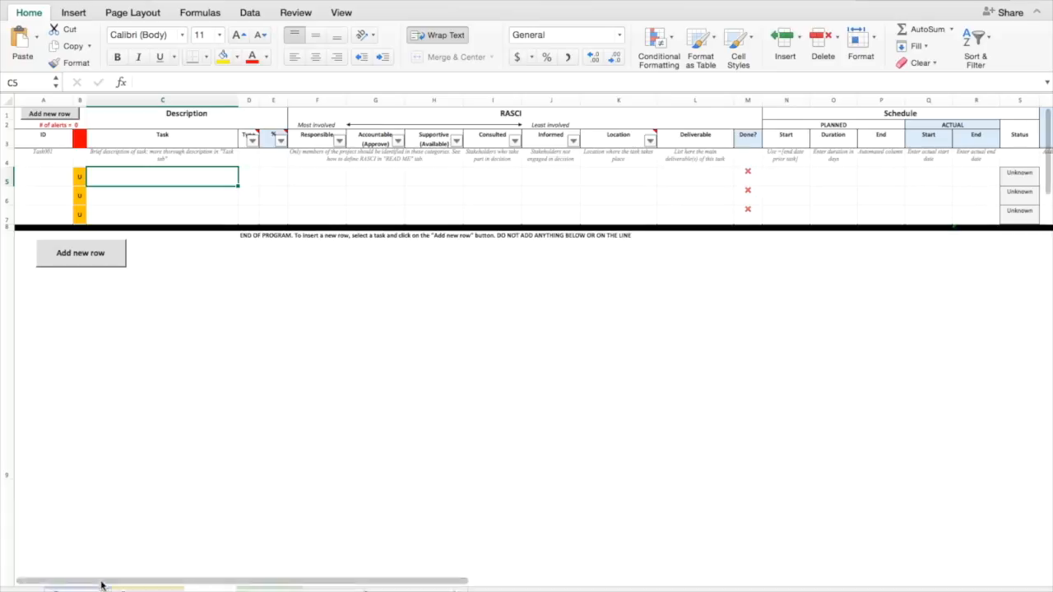
Step: On the Read me sheet, expand the sections on grouping tasks into levels and setting task dependency
left_click(68, 586)
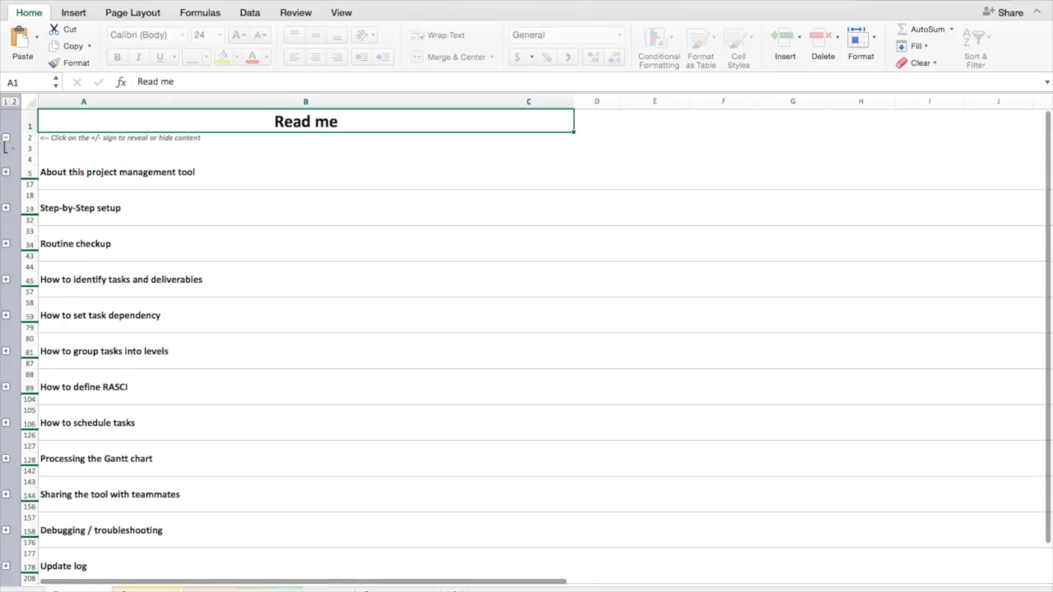
left_click(5, 352)
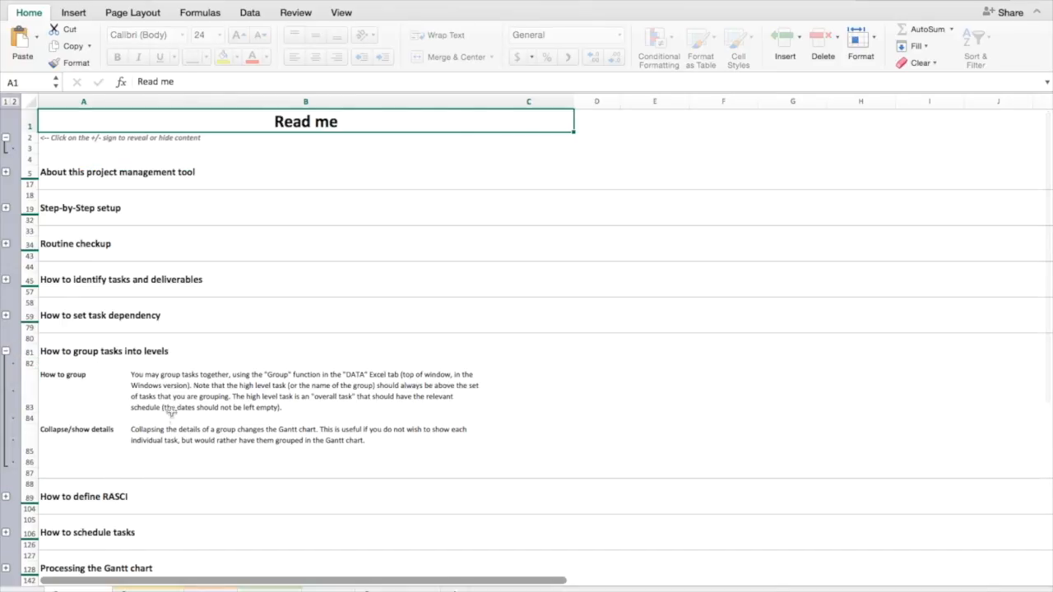
left_click(6, 316)
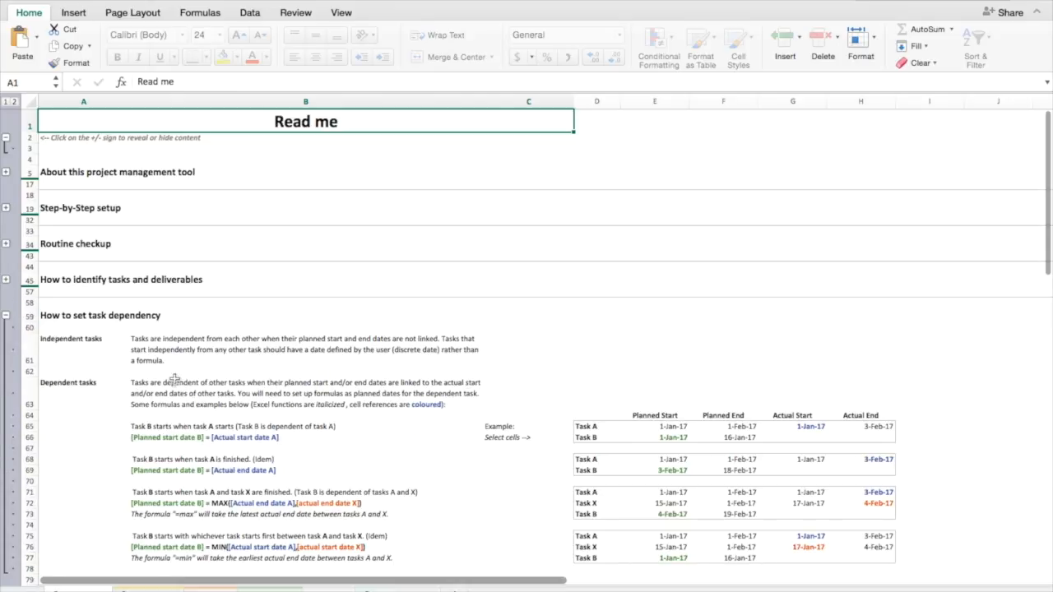
Step: Look through the Dashboard, task list, Gantt chart, Team and Types of tasks sheets
left_click(148, 587)
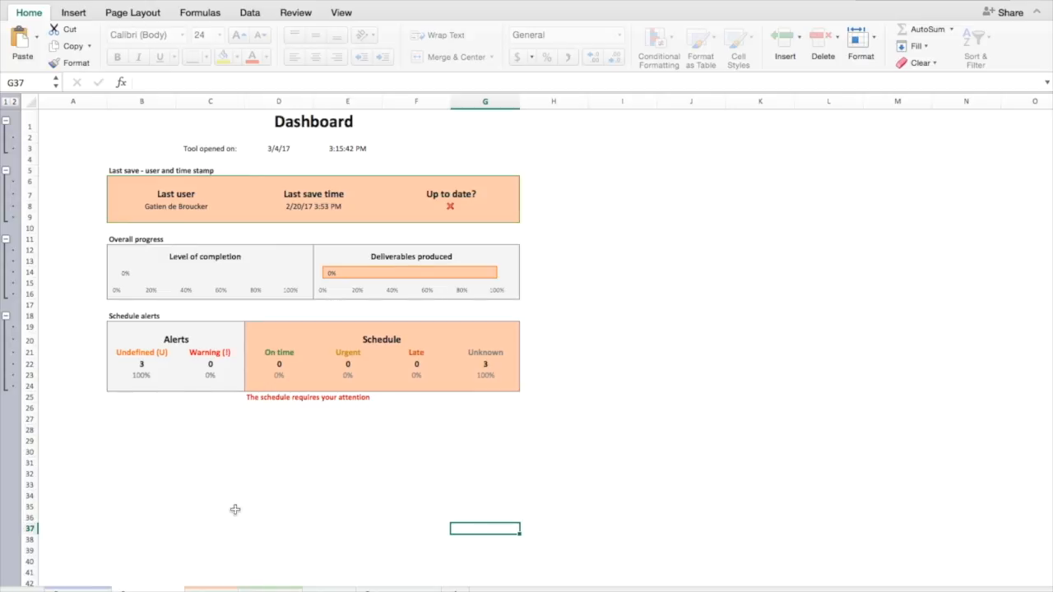
left_click(219, 589)
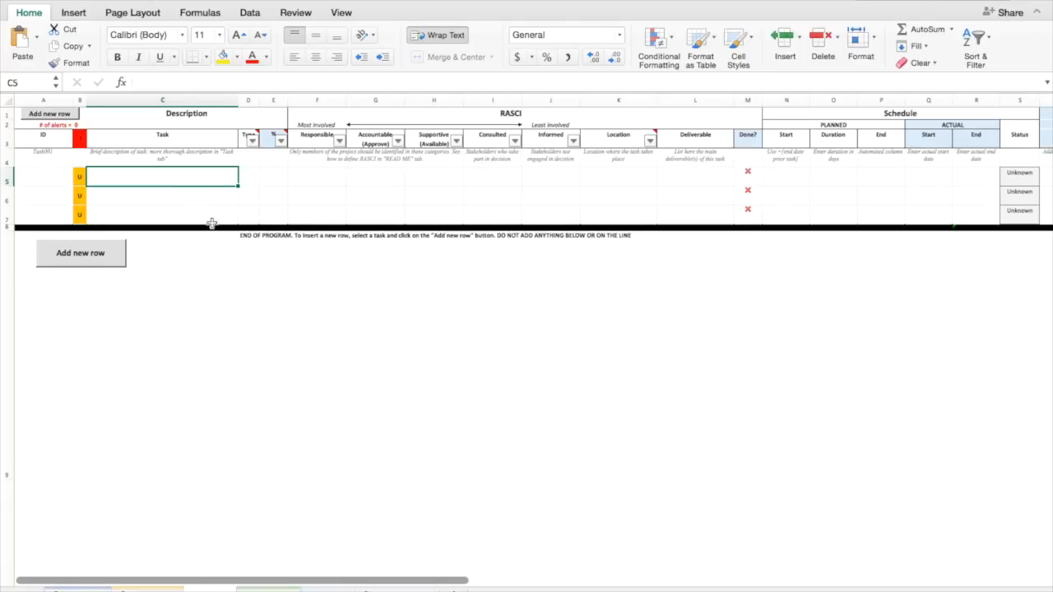
left_click(255, 587)
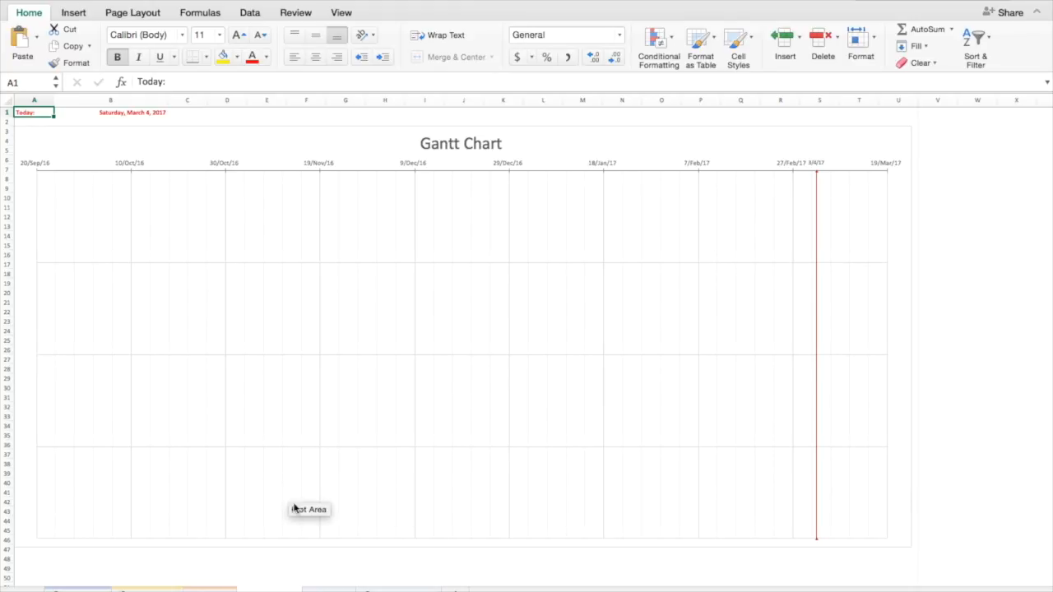
left_click(318, 587)
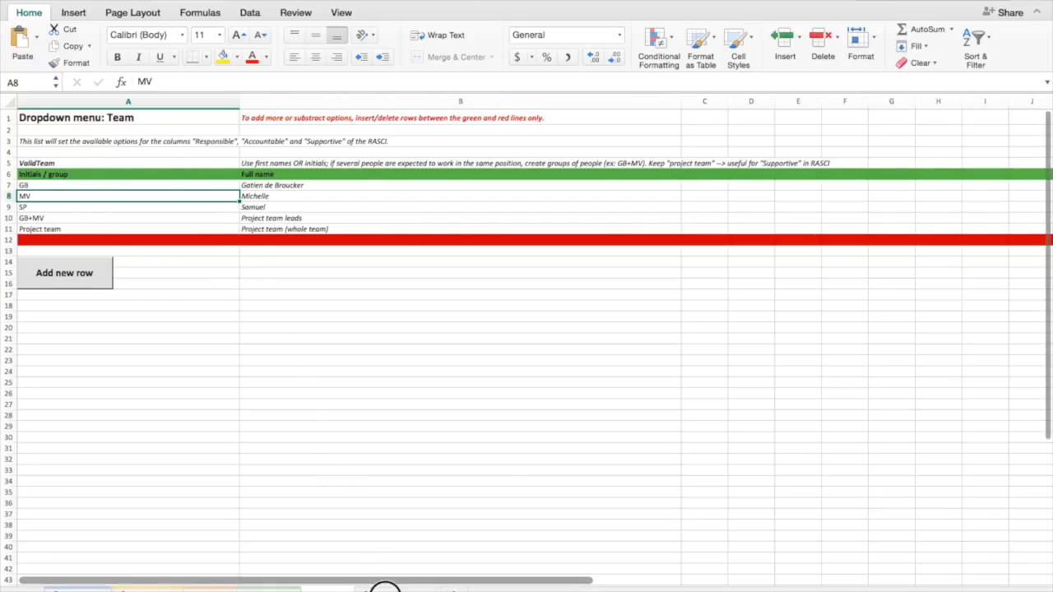
left_click(384, 585)
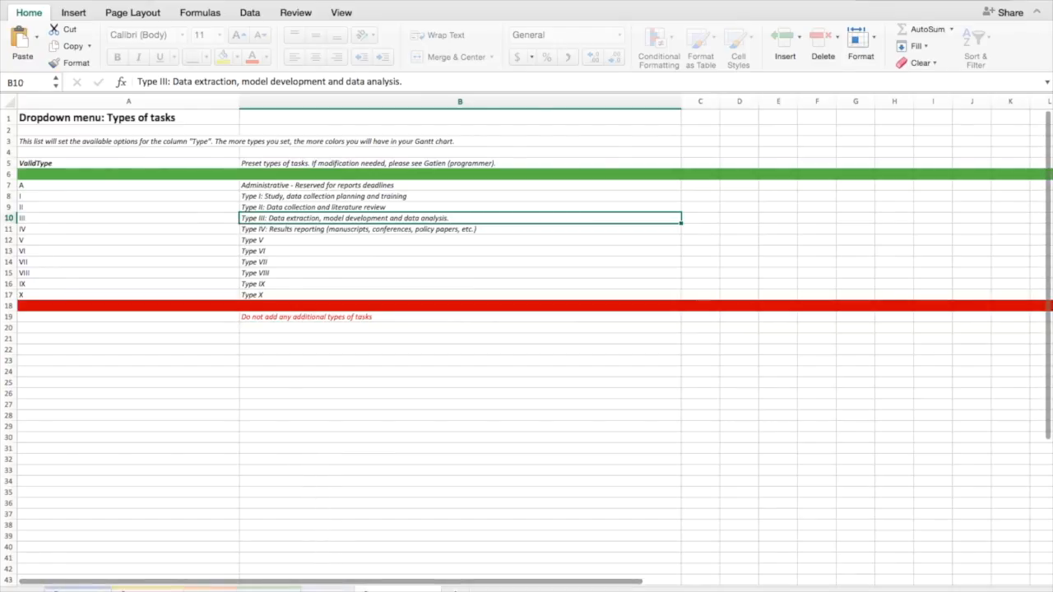
Step: Insert a row below row 9 in the Team list and enter the new member's initials EC and name
left_click(327, 590)
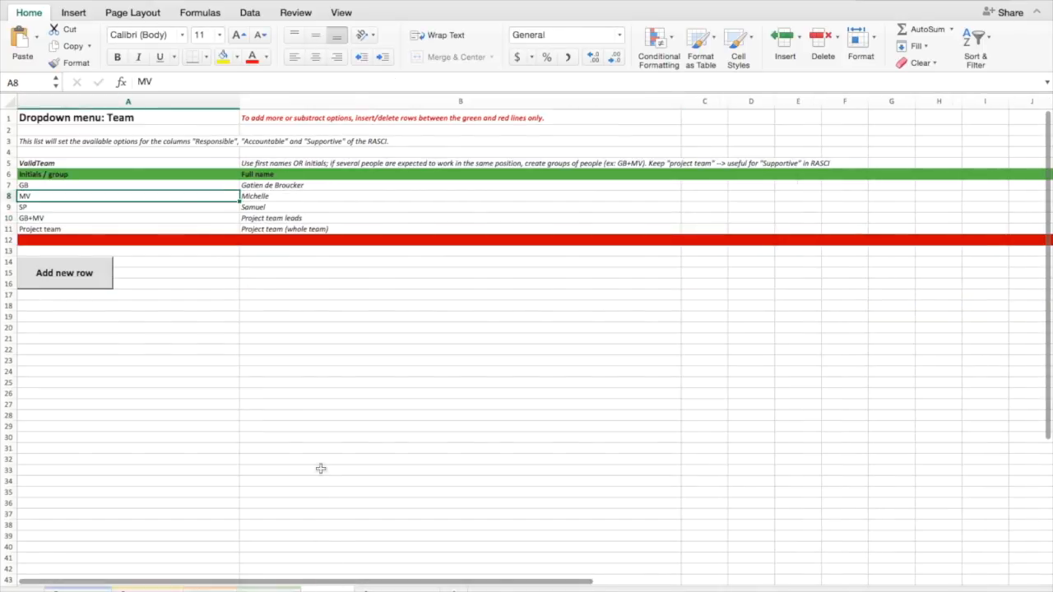
left_click(199, 206)
left_click(81, 276)
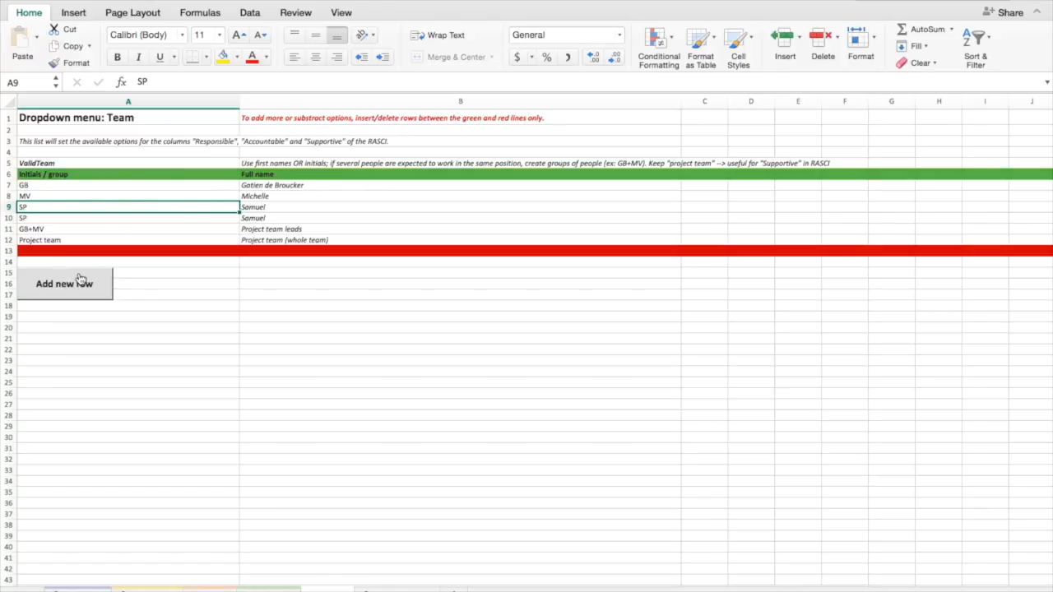
left_click(10, 217)
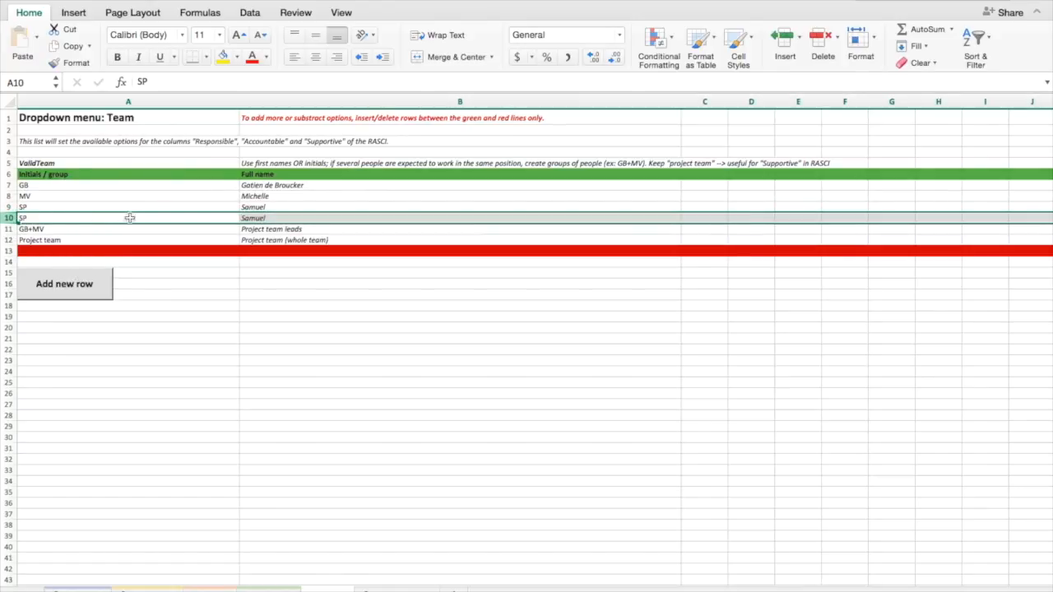
left_click(189, 218)
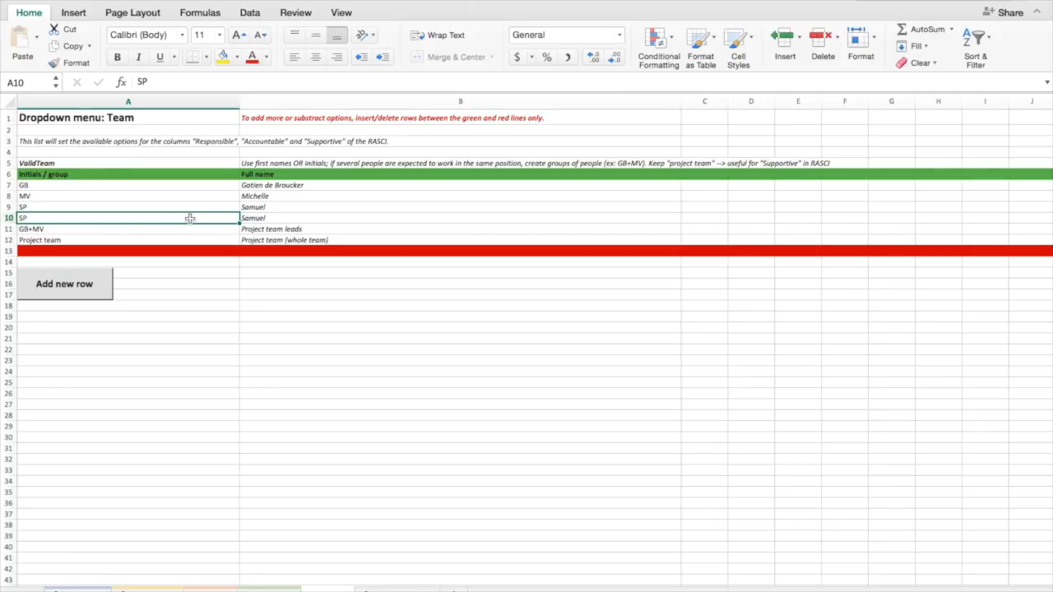
type("EC")
key("Tab")
type("Eric")
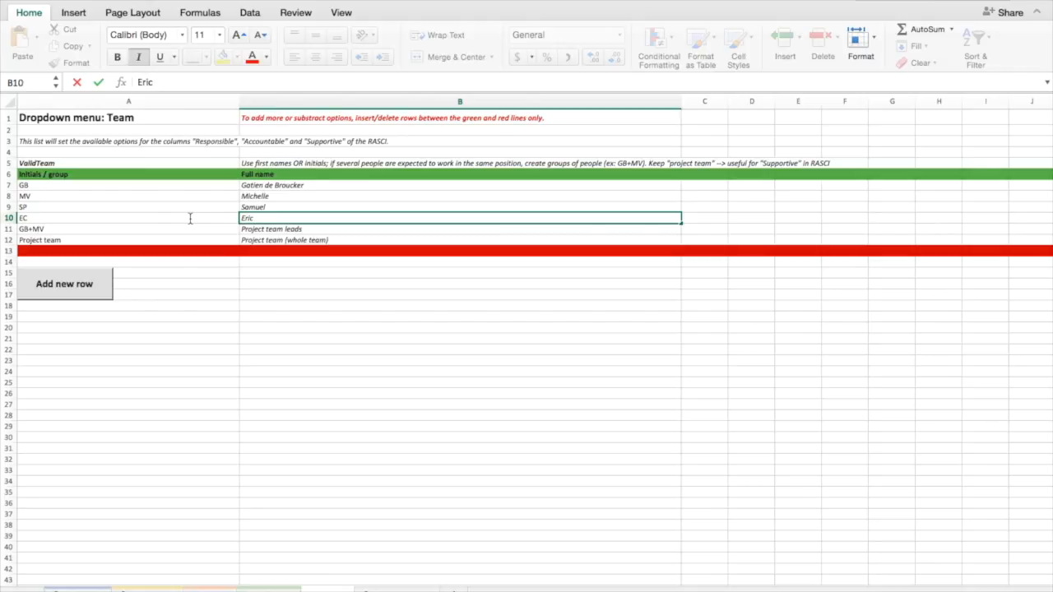
key("Return")
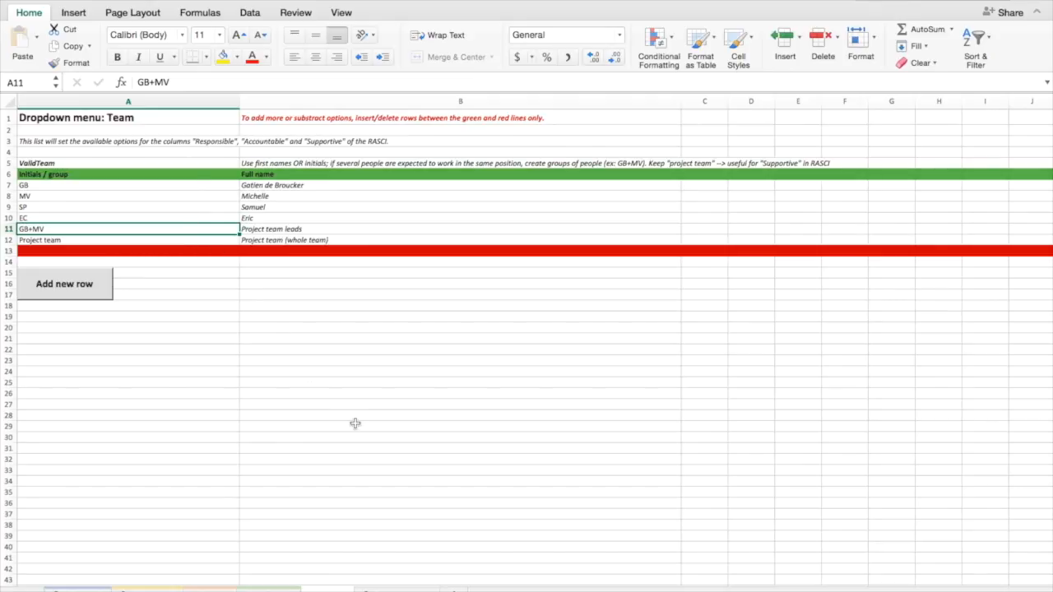
Step: On the Types of tasks sheet, change the description in B12 to "Type V: Evaluation of the project"
left_click(399, 590)
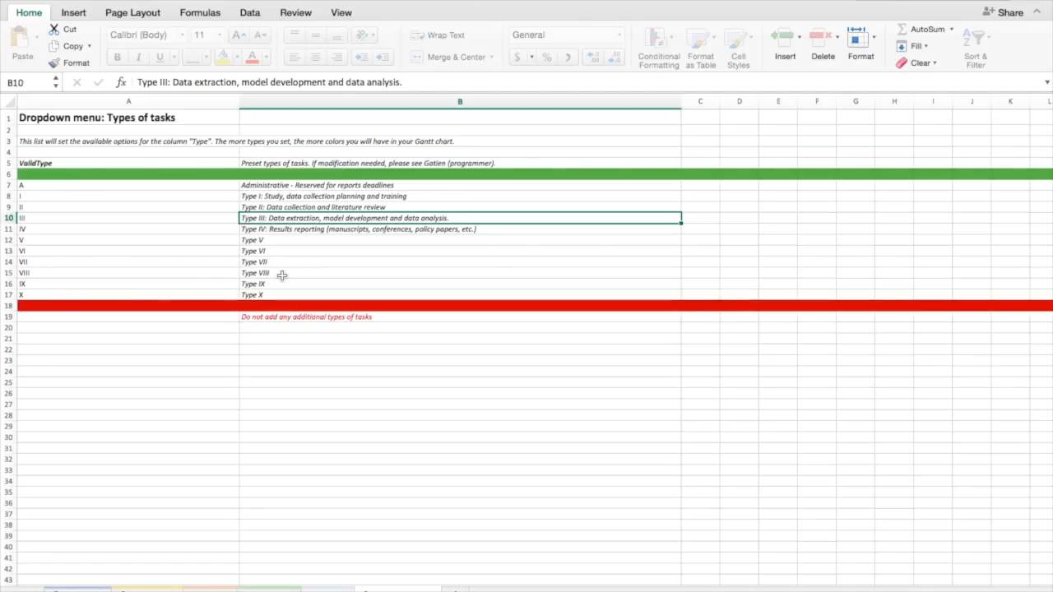
left_click(285, 240)
double_click(285, 240)
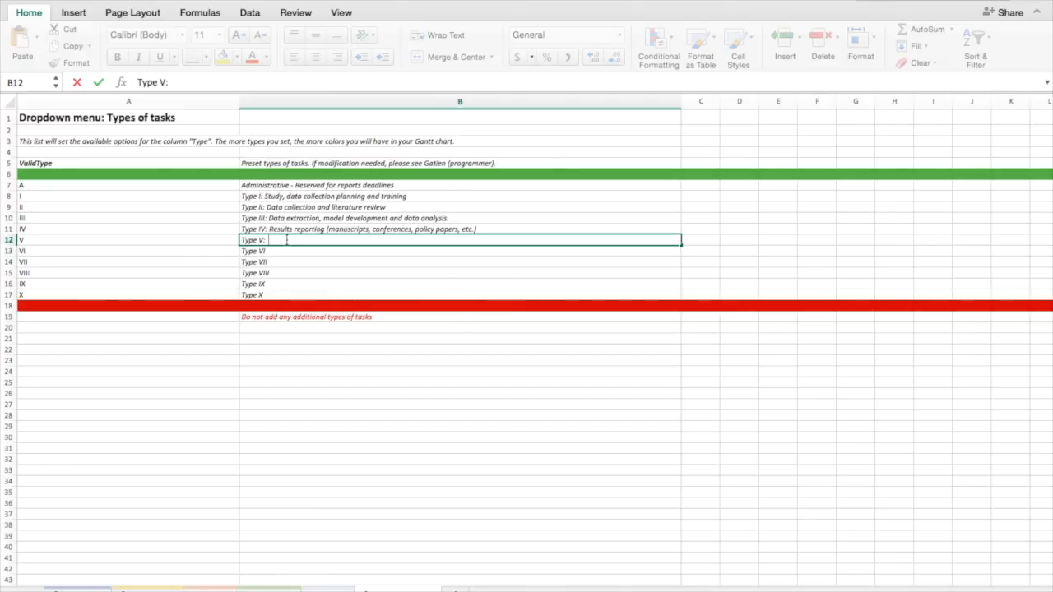
type(": Evaluation of the project")
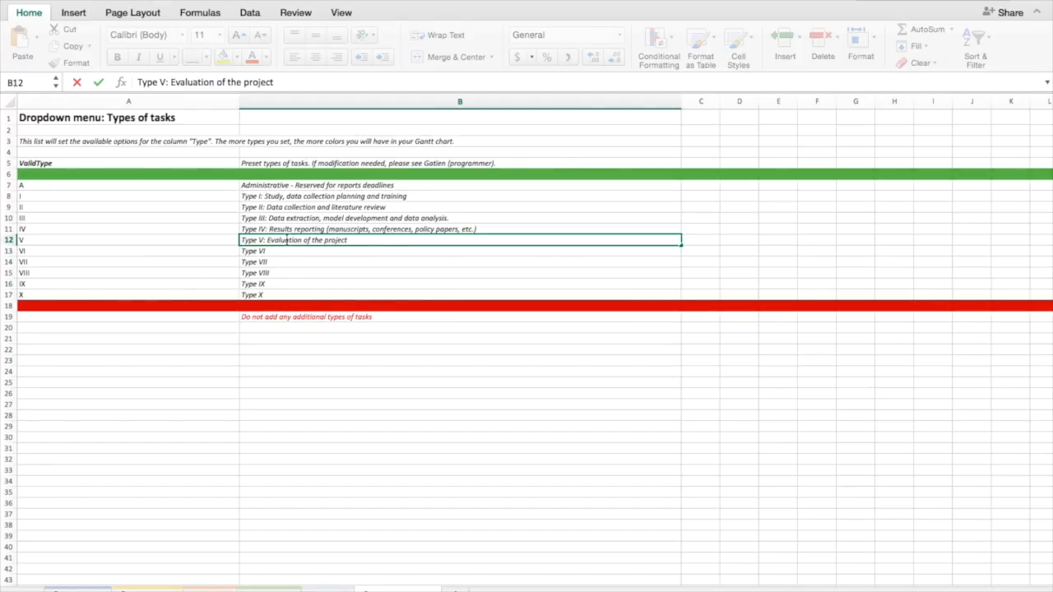
key("Return")
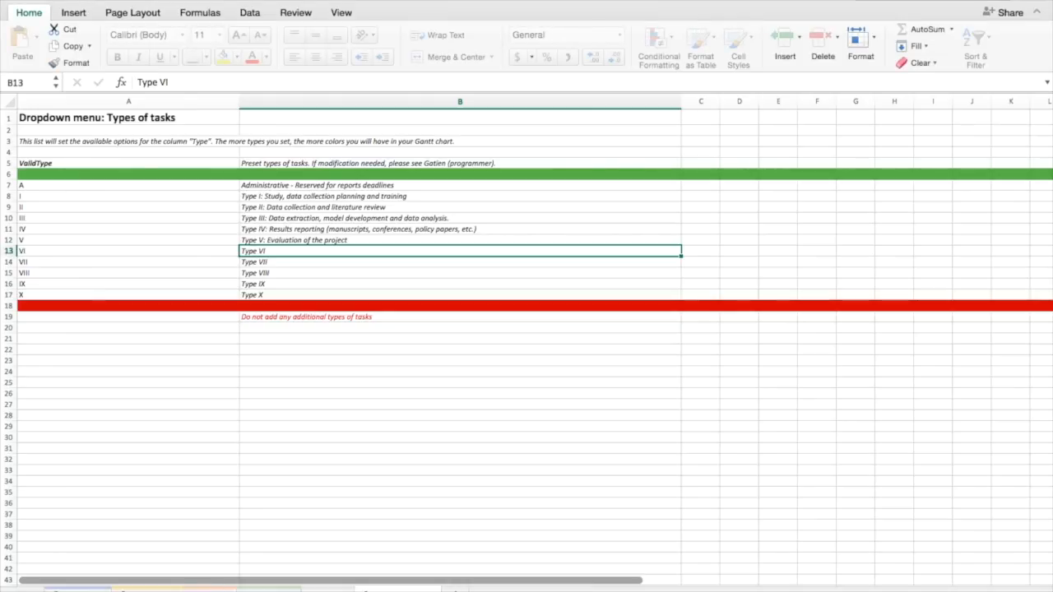
Step: On the task list sheet, enter the tasks Briefing, Planning and Evaluation in C5 to C7
left_click(211, 590)
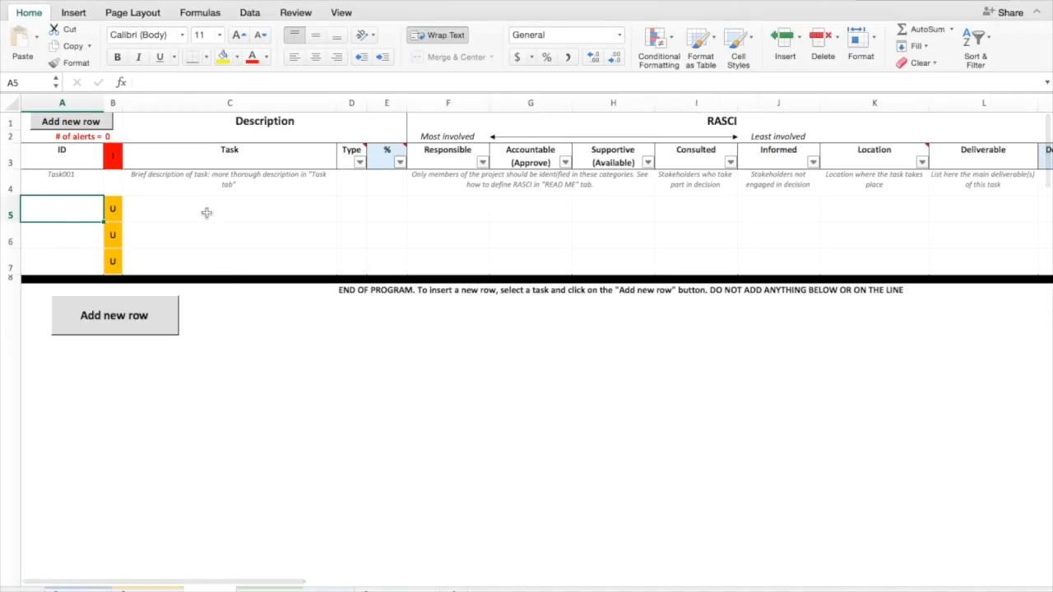
left_click(242, 212)
type("Briefing")
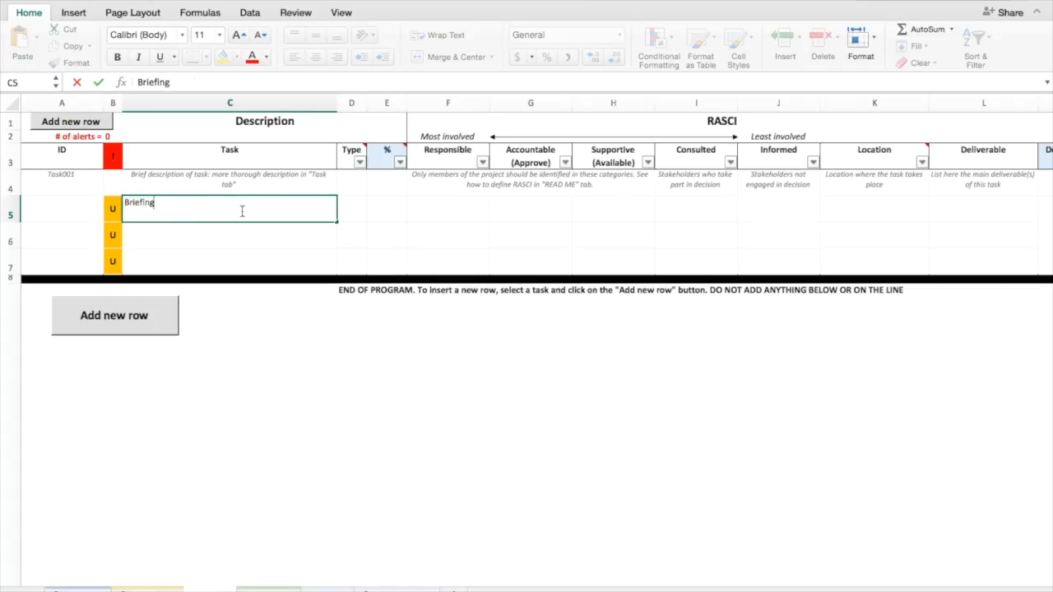
key("Return")
type("Planing")
key("BackSpace")
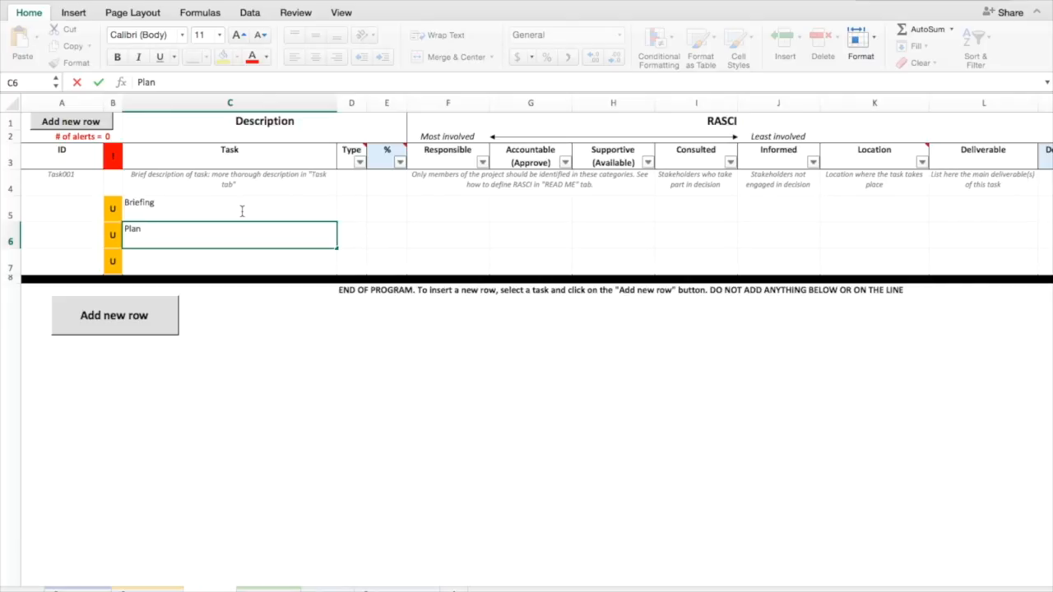
type("ing")
key("Return")
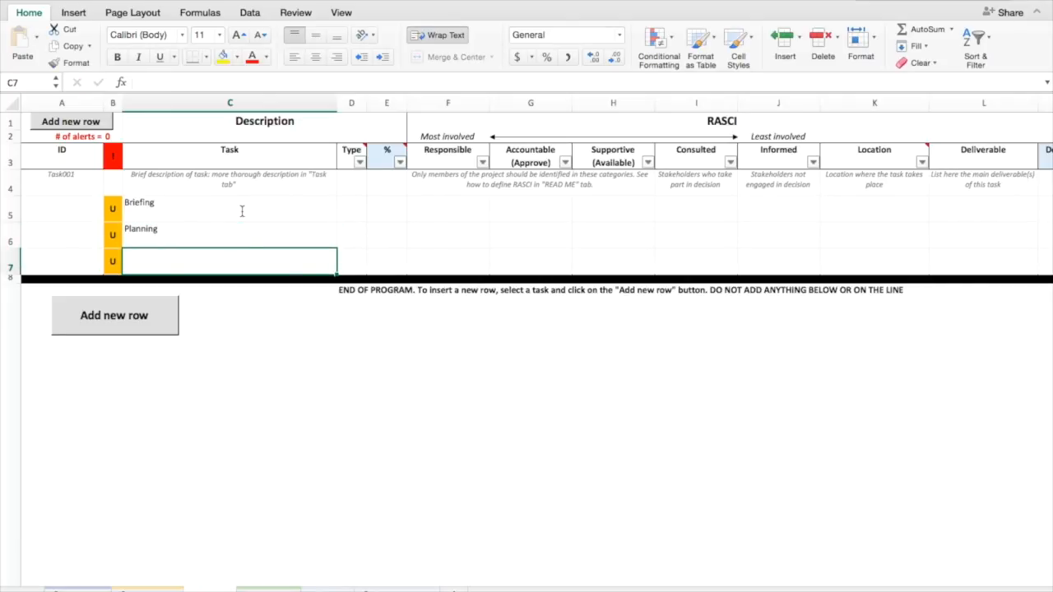
type("Evaluation")
key("Up")
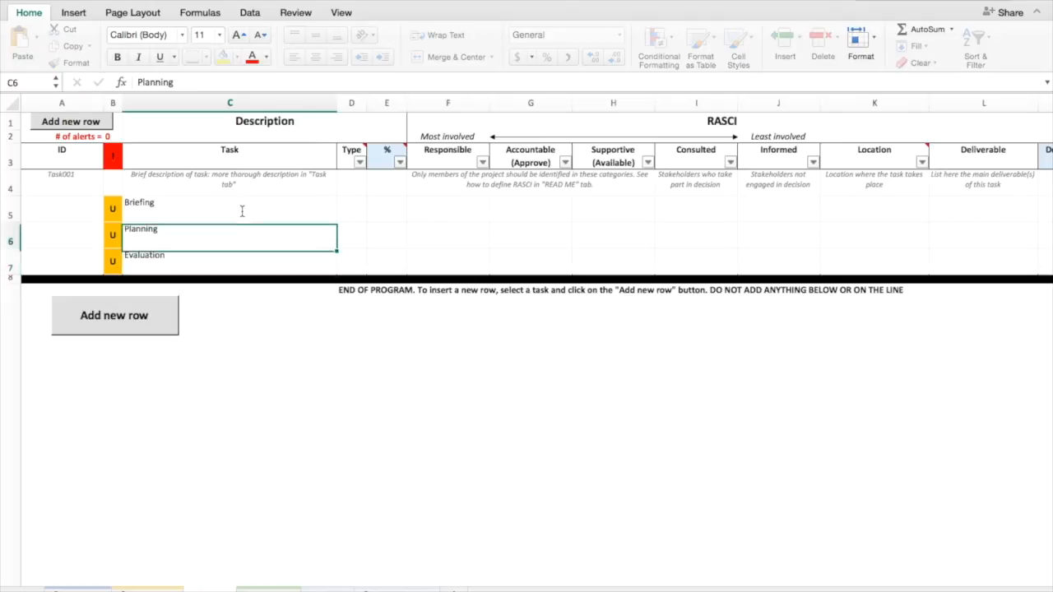
Step: Insert a new task row below Planning and name its task Execution
key("Right")
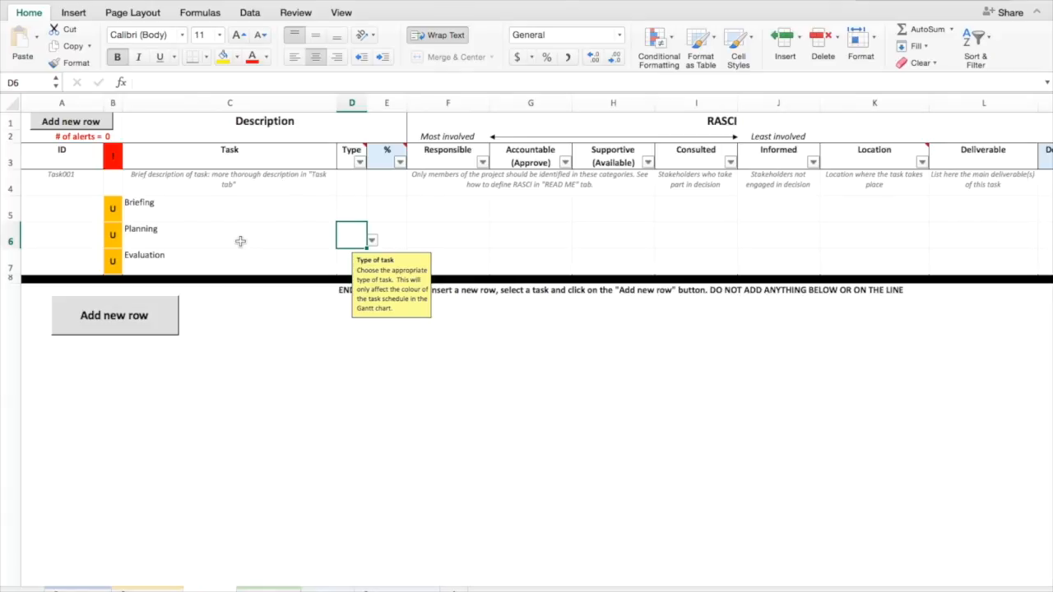
left_click(207, 231)
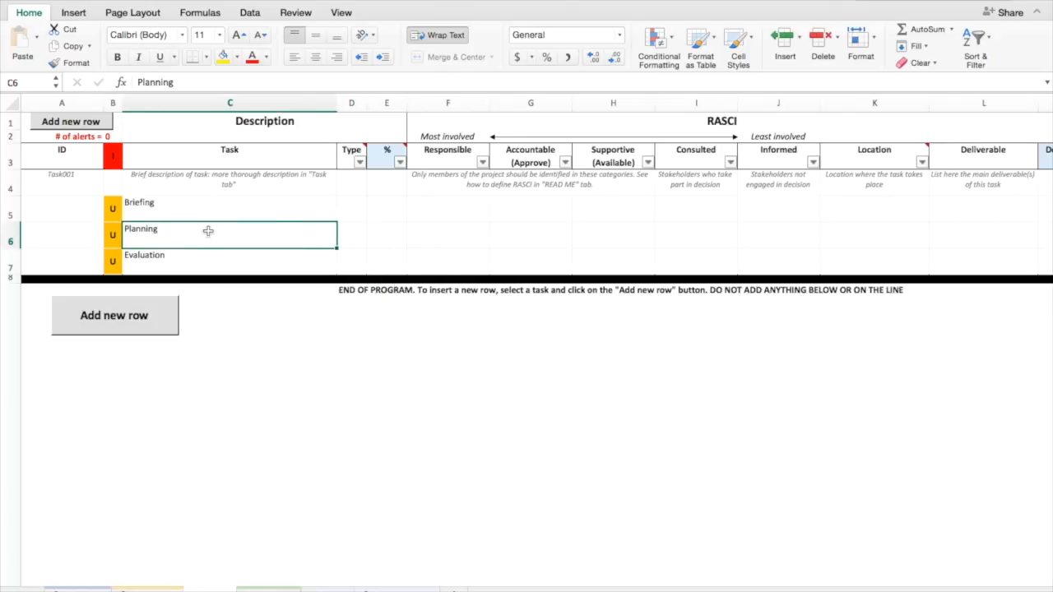
left_click(146, 313)
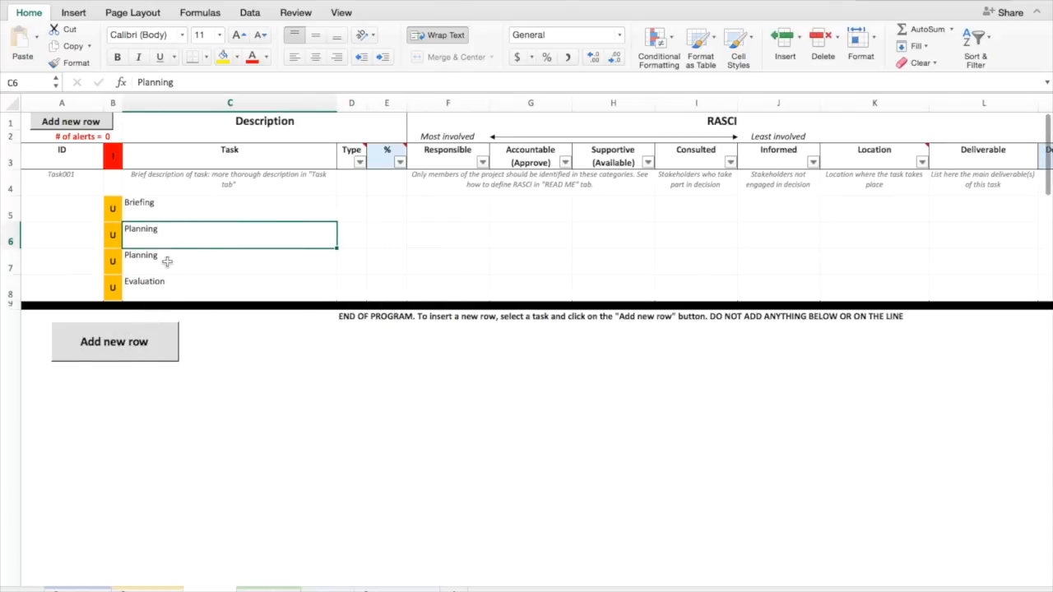
left_click(167, 261)
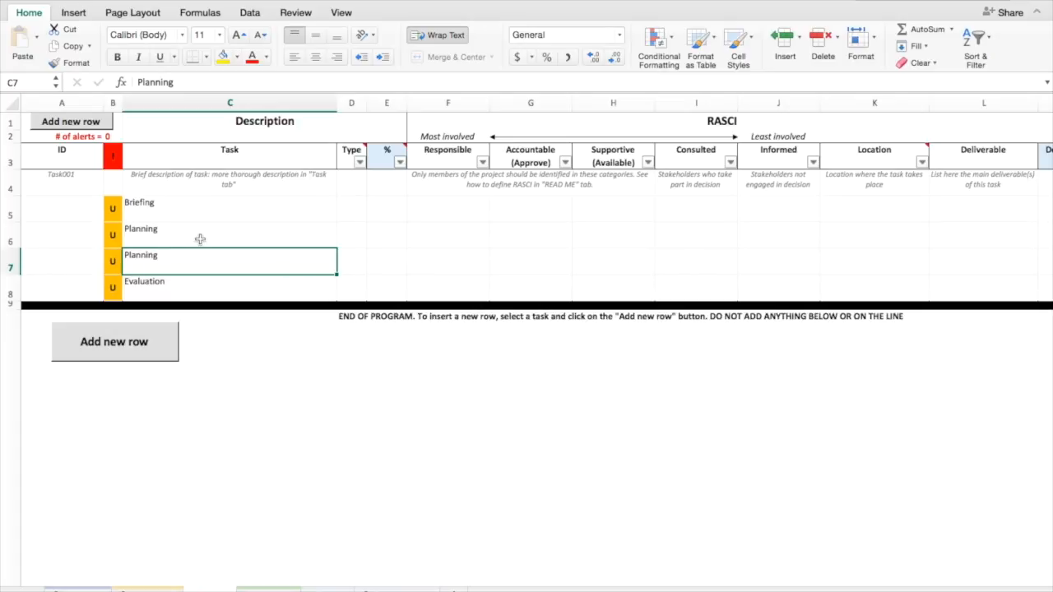
key("Delete")
type("Execution of")
key("BackSpace")
key("BackSpace")
key("BackSpace")
key("Return")
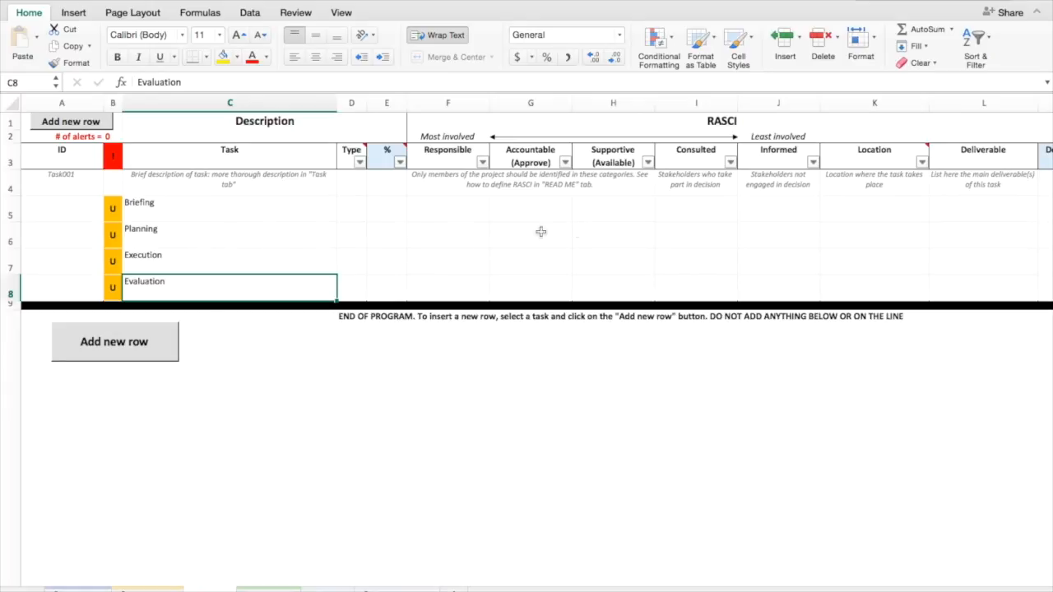
Step: Enter the task IDs A001, B001, C001 and D001 in A5 to A8
left_click(366, 213)
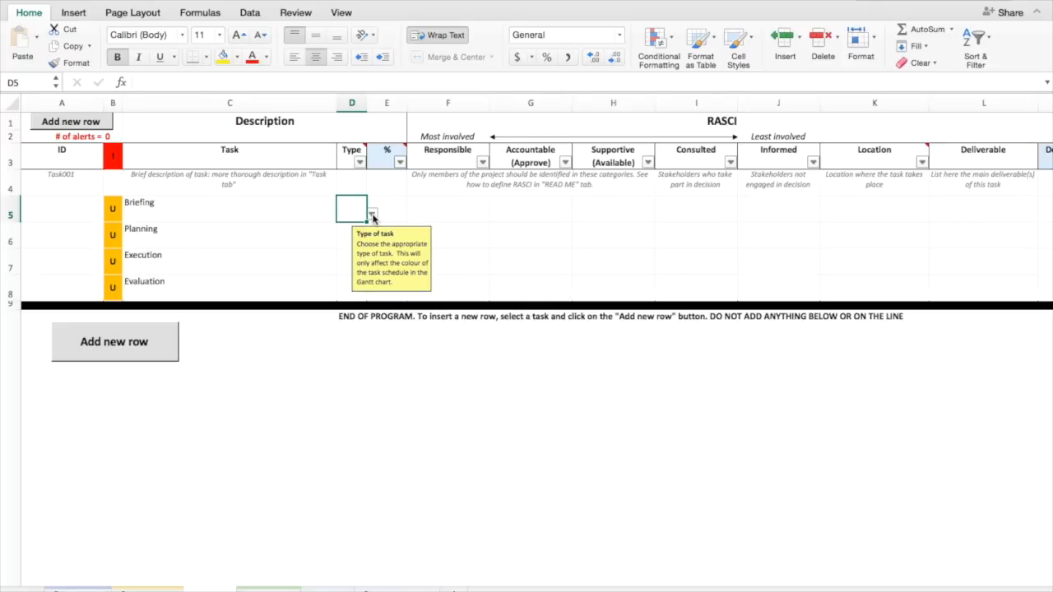
left_click(75, 204)
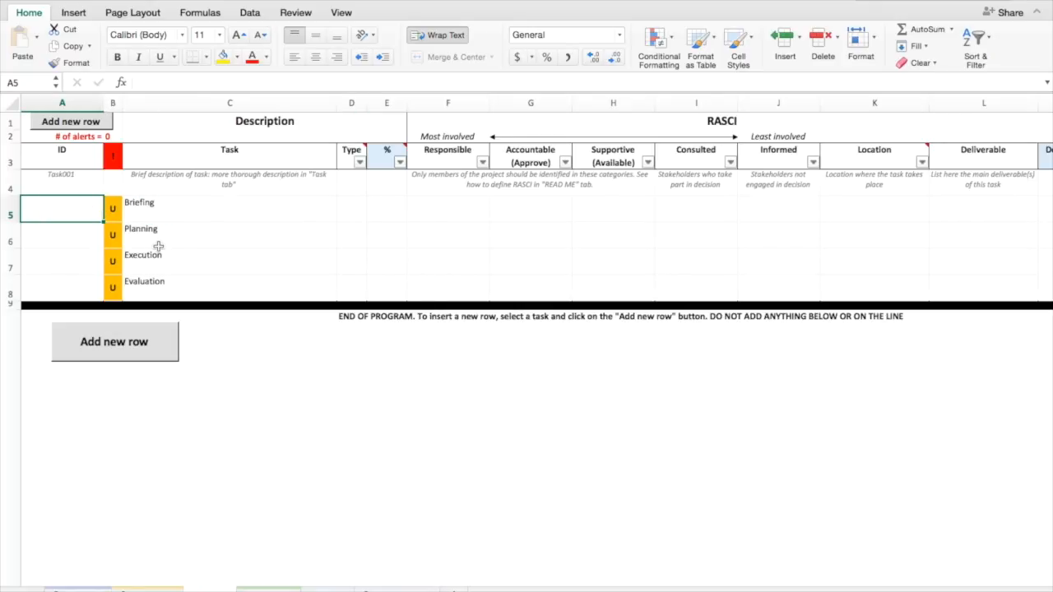
type("A001")
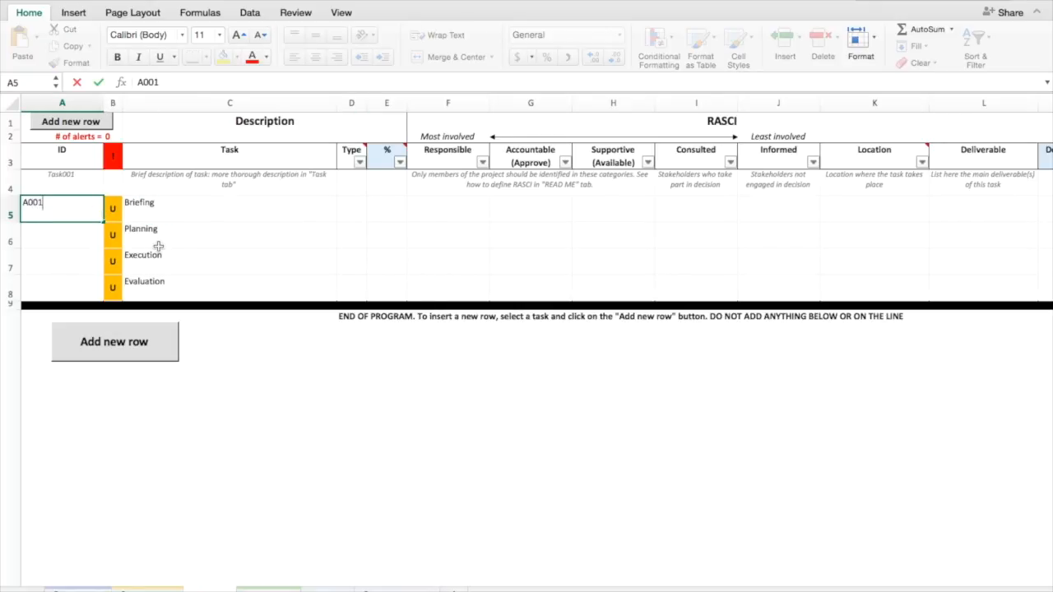
key("Return")
type("B001")
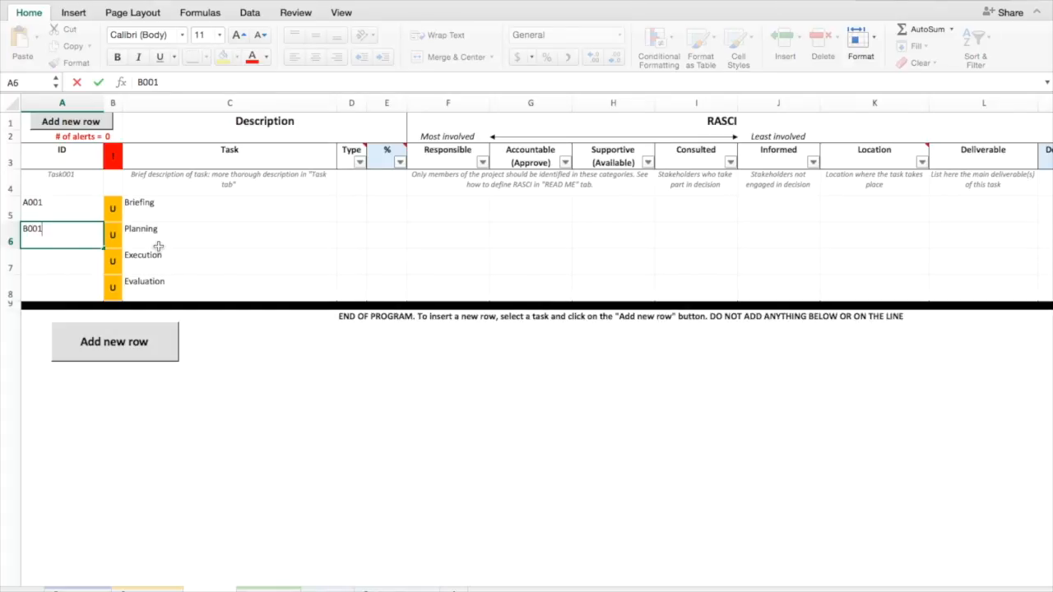
key("Return")
type("C")
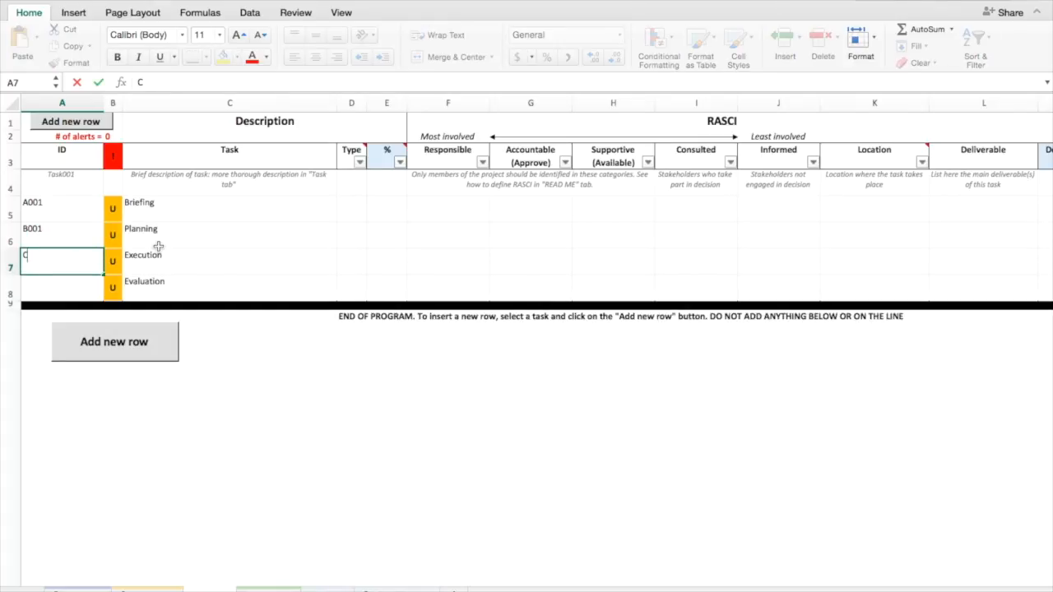
type("0101")
key("Return")
type("D00")
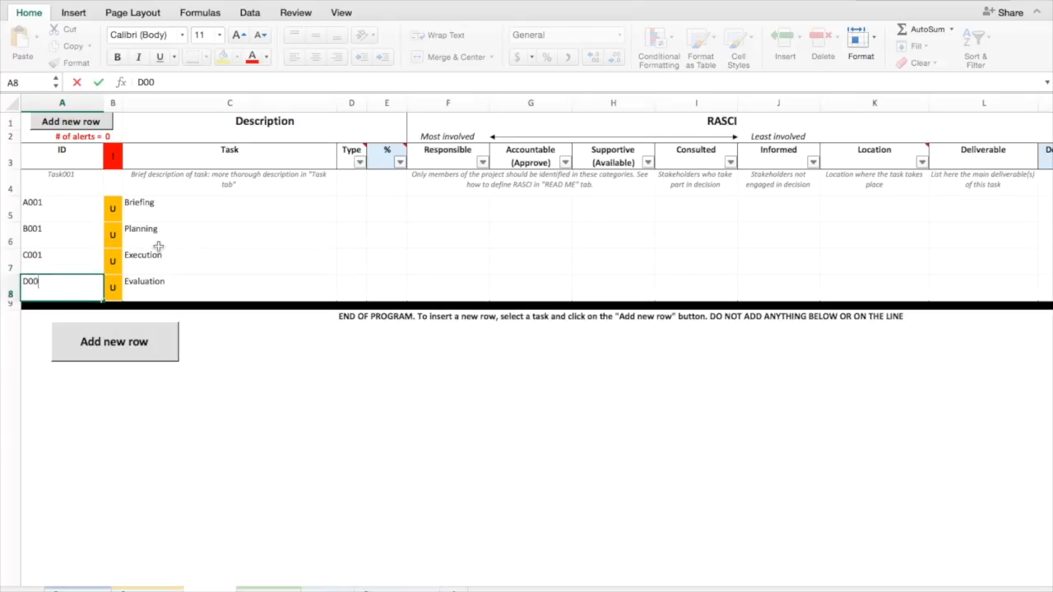
key("Return")
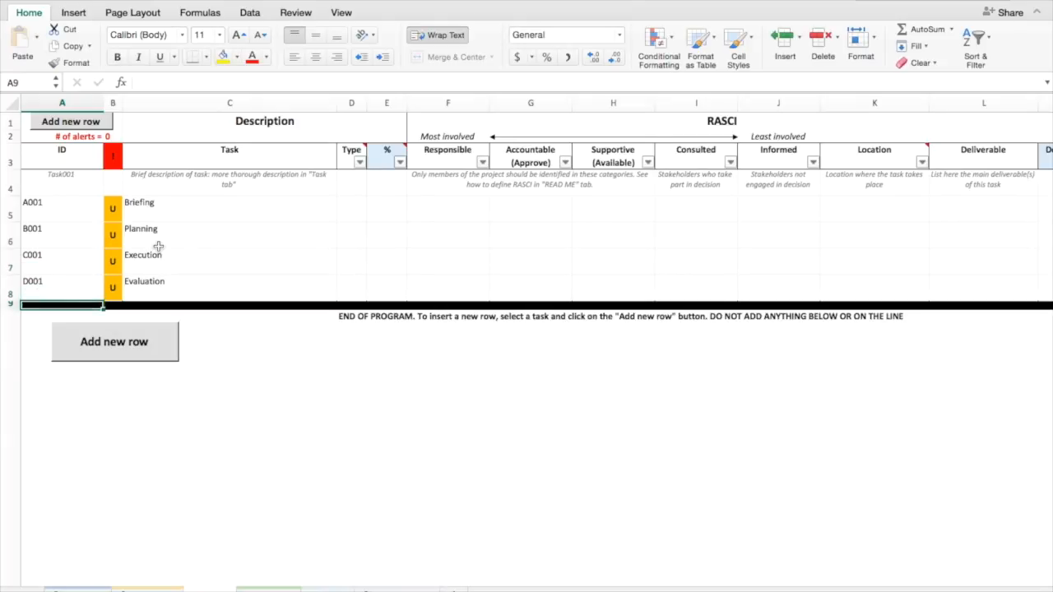
Step: Set the task type to I for Briefing, II for Planning, III for Execution and V for Evaluation
left_click(348, 213)
left_click(371, 215)
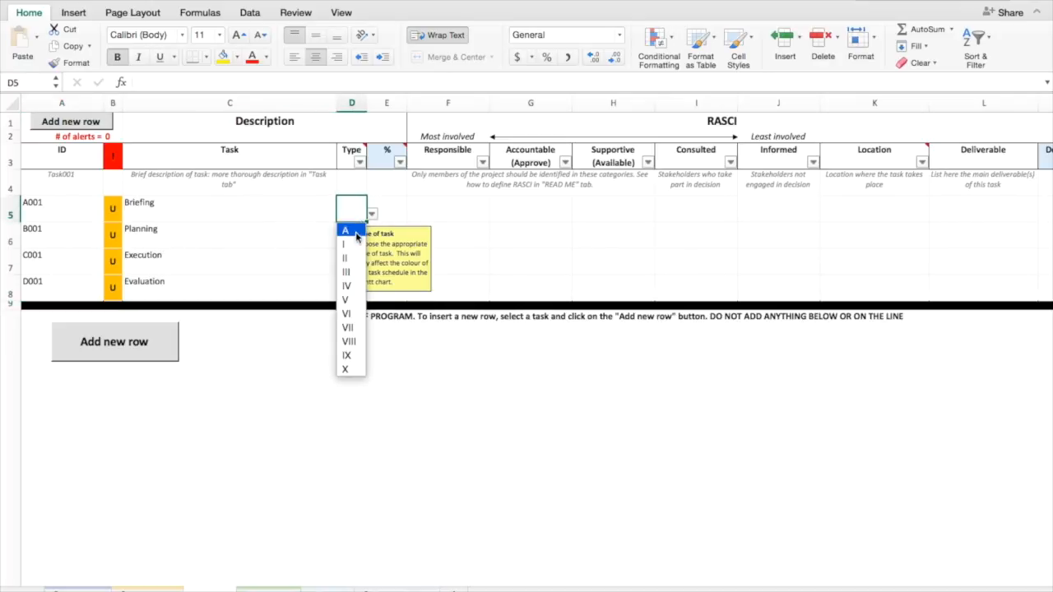
left_click(350, 240)
left_click(351, 238)
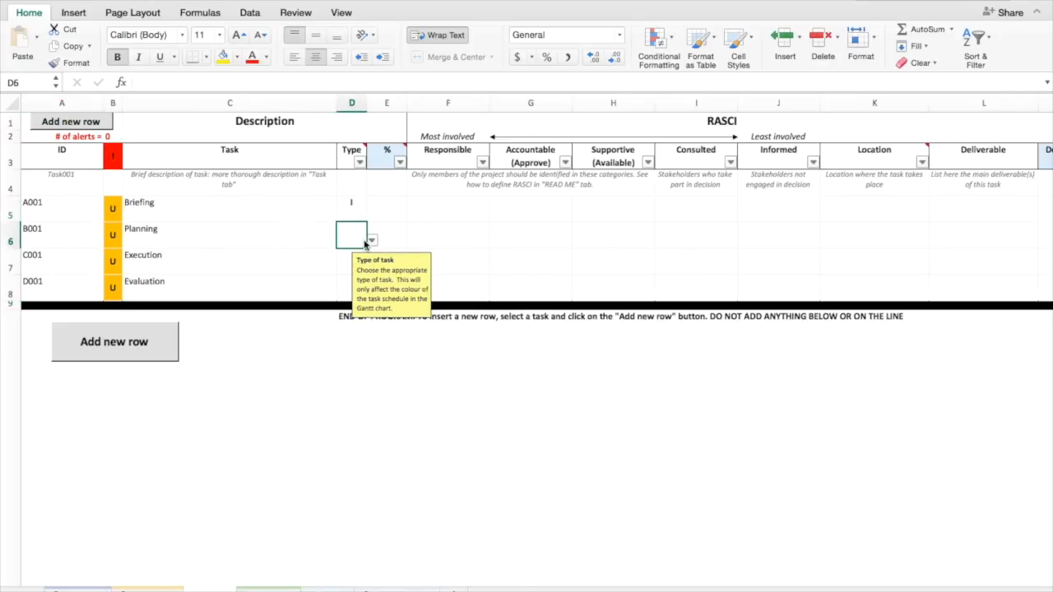
left_click(372, 240)
left_click(345, 284)
left_click(355, 262)
left_click(372, 268)
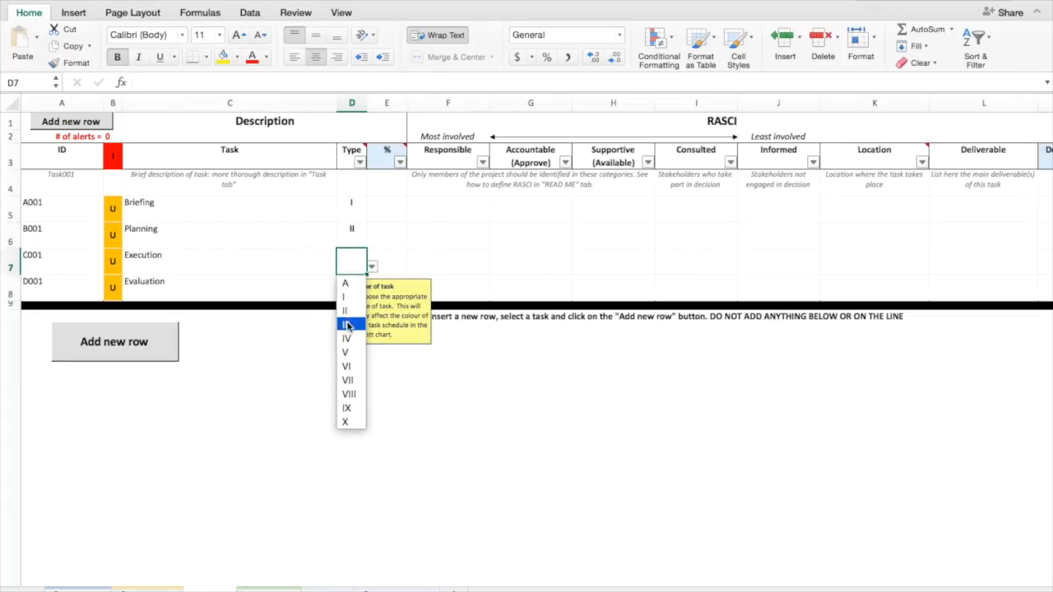
left_click(347, 325)
left_click(360, 296)
left_click(372, 293)
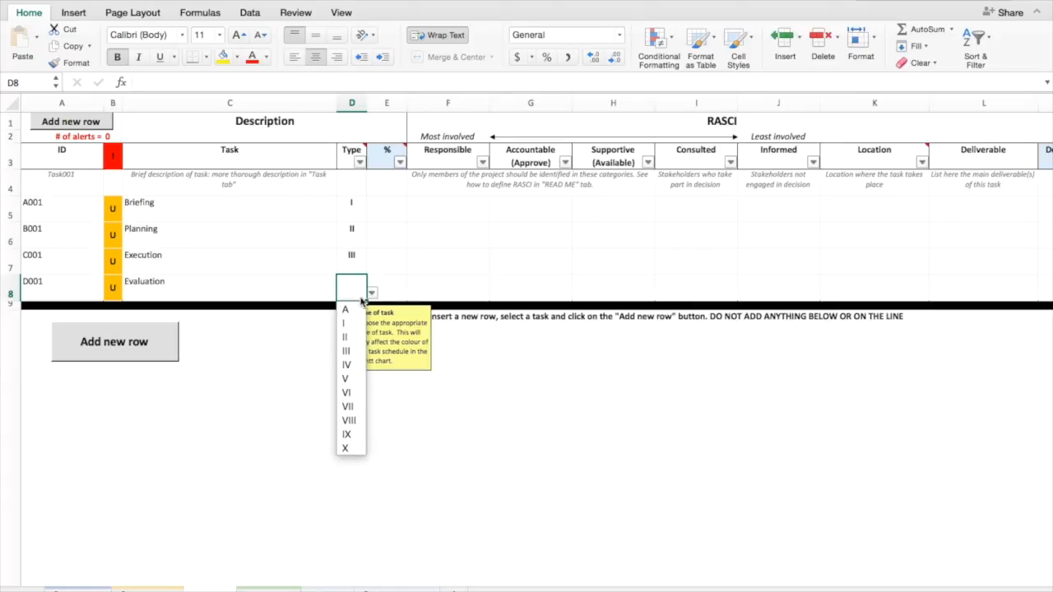
Step: Set the completion percentage to 0% for Briefing and fill it down through Evaluation in E5 to E8
left_click(387, 209)
left_click(412, 213)
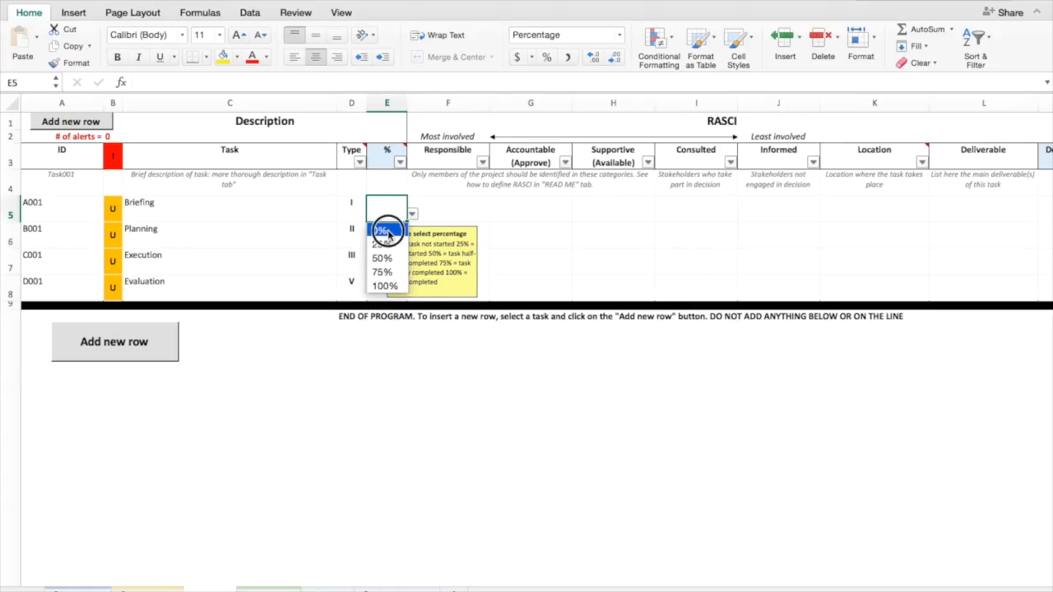
left_click(383, 229)
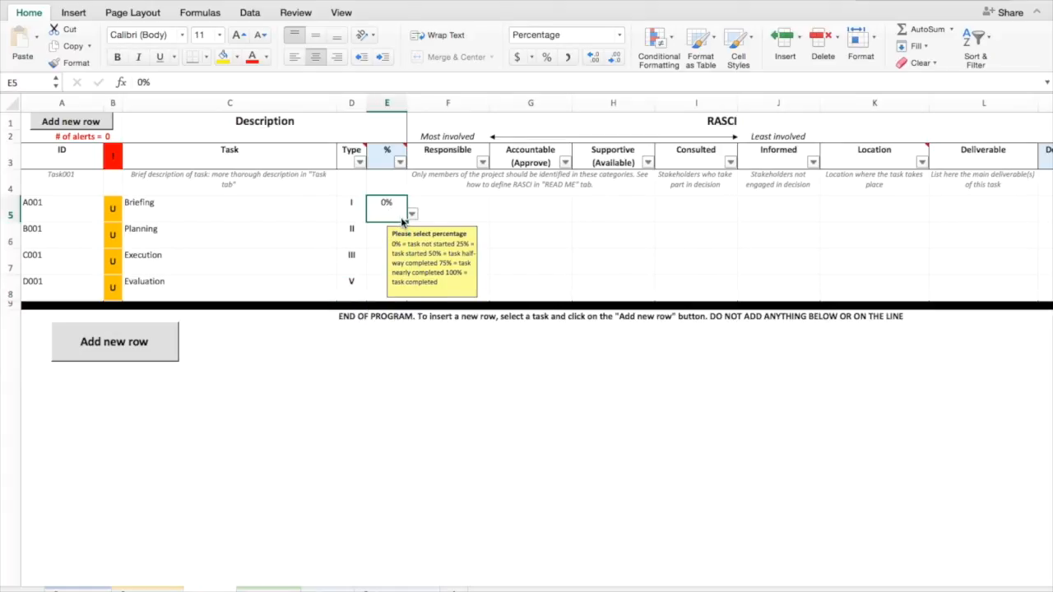
left_click_drag(407, 225, 404, 296)
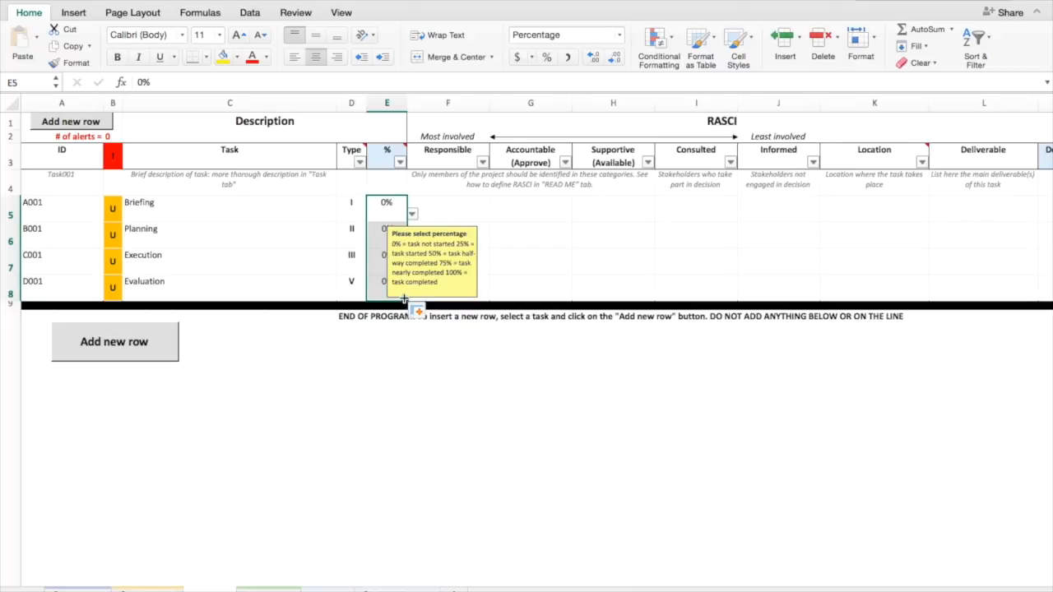
Step: Assign GB as responsible and MV as accountable for the Briefing task
left_click(438, 214)
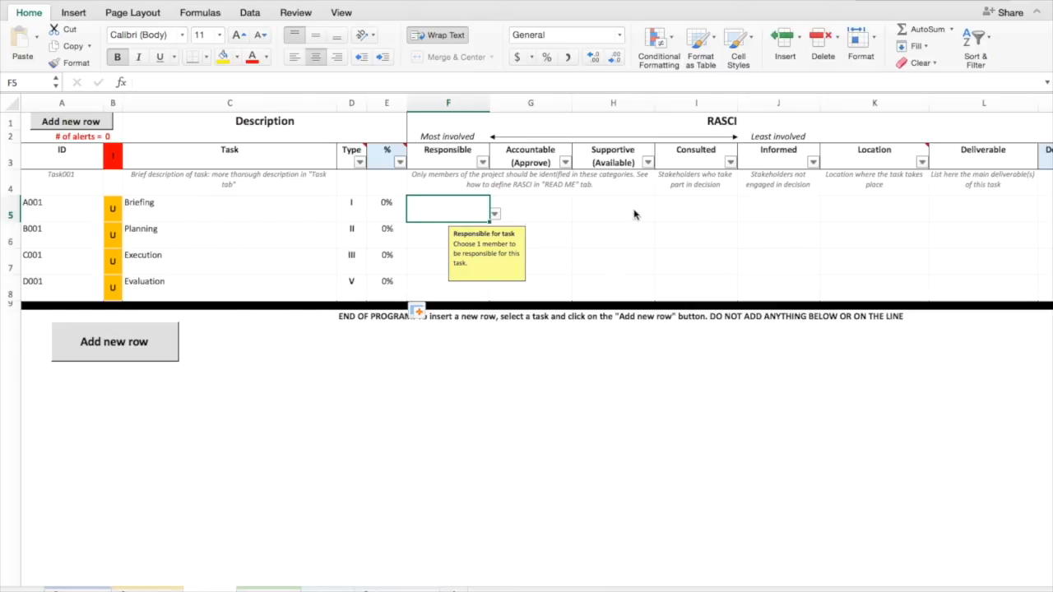
left_click_drag(778, 207, 481, 214)
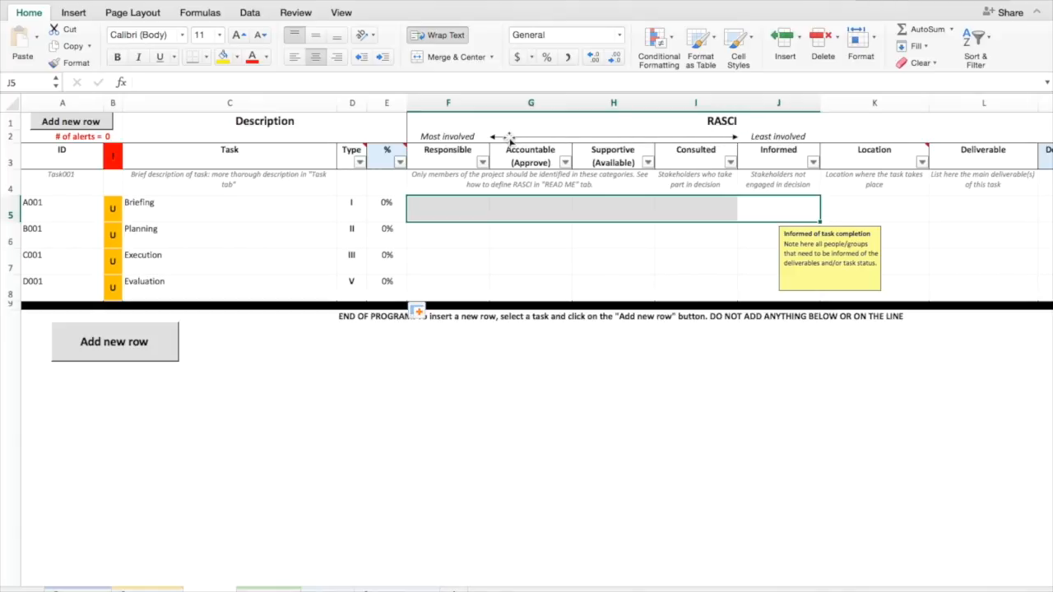
left_click(449, 210)
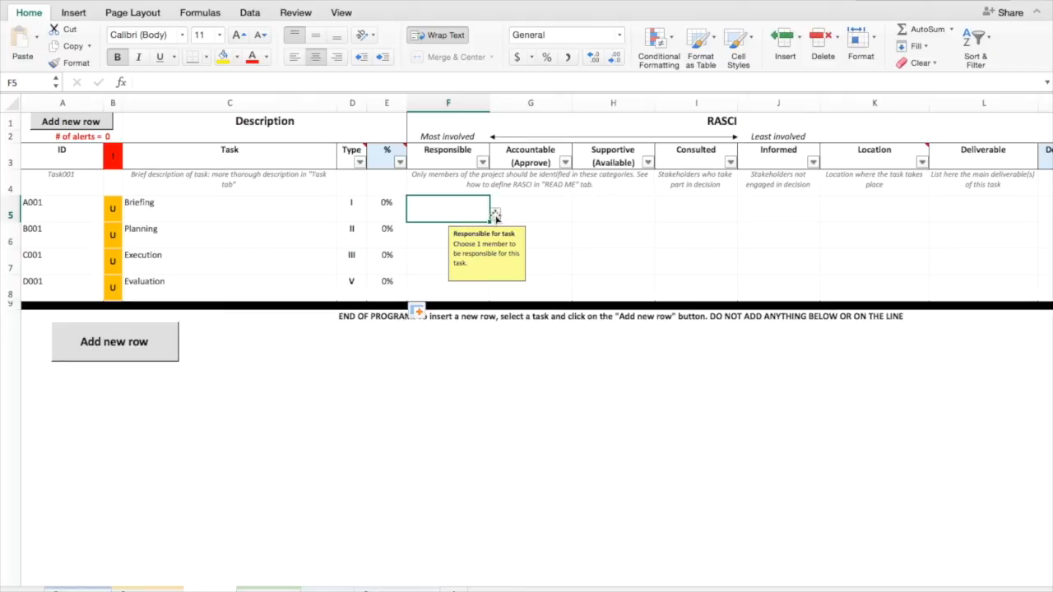
left_click(494, 216)
left_click(445, 229)
left_click(562, 216)
left_click(577, 214)
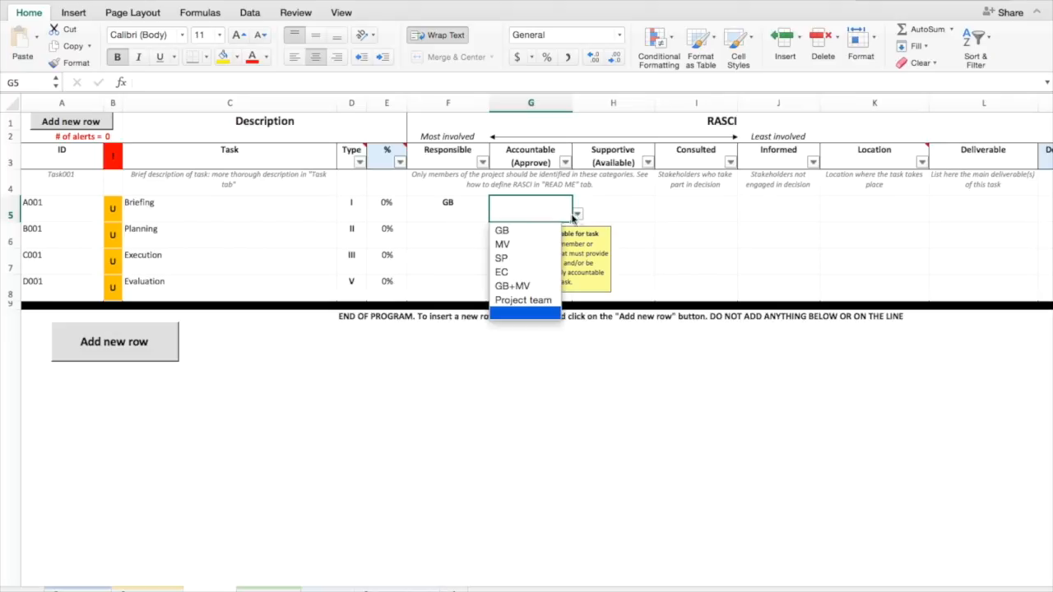
left_click(531, 242)
Step: Assign MV as responsible and GB as accountable for the Planning task
left_click(483, 236)
left_click(496, 240)
left_click(461, 264)
left_click(531, 237)
left_click(578, 241)
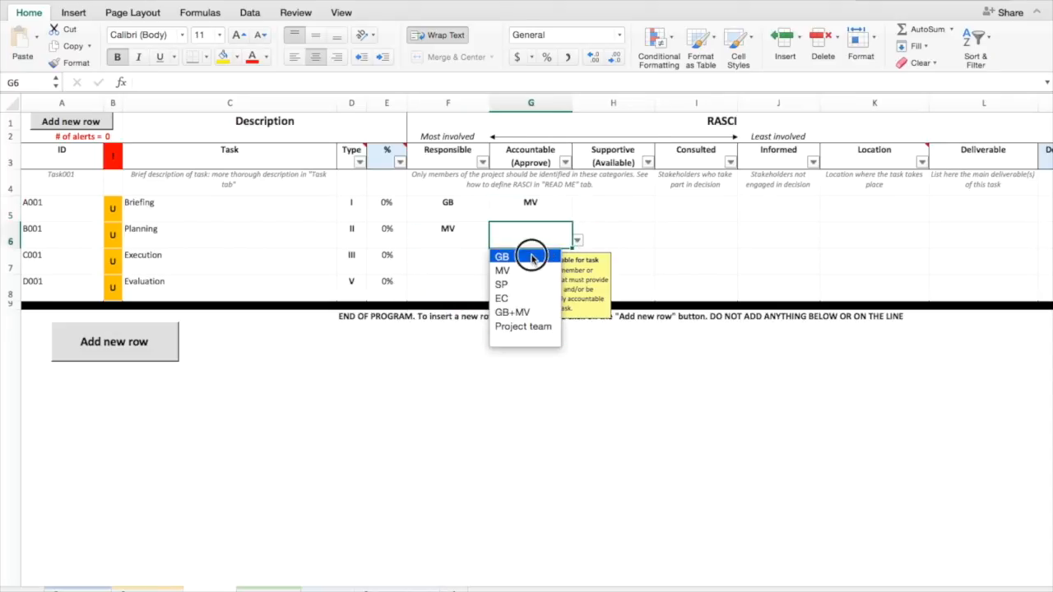
left_click(526, 254)
Step: Assign EC as responsible and GB as accountable for the Execution task
left_click(477, 262)
left_click(495, 266)
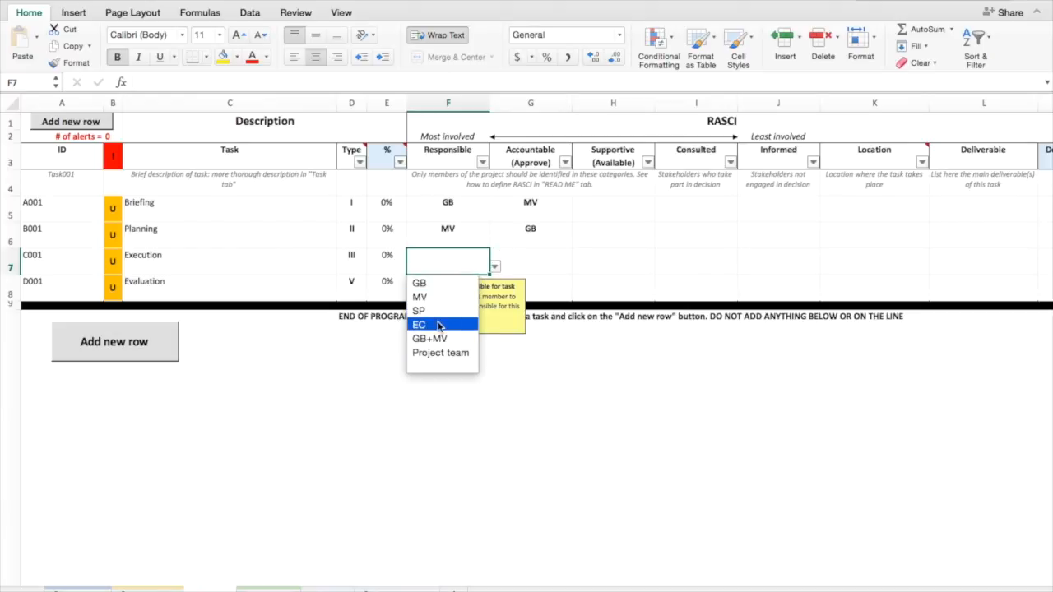
left_click(423, 325)
left_click(531, 261)
left_click(577, 266)
left_click(526, 290)
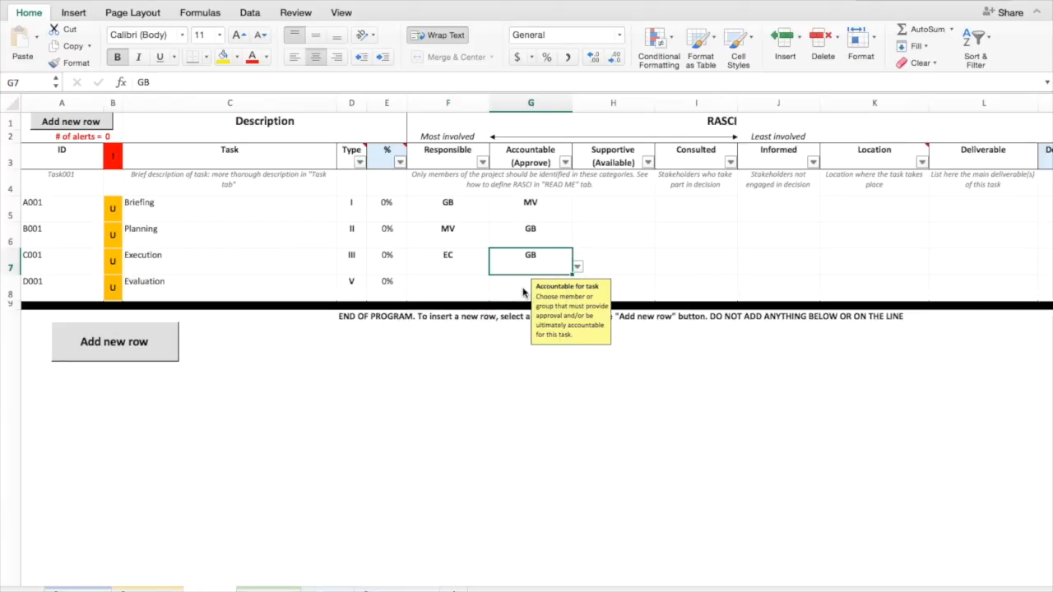
Step: Assign GB+MV as responsible and GB as accountable for the Evaluation task
left_click(470, 292)
left_click(494, 295)
left_click(424, 362)
left_click(550, 293)
left_click(576, 293)
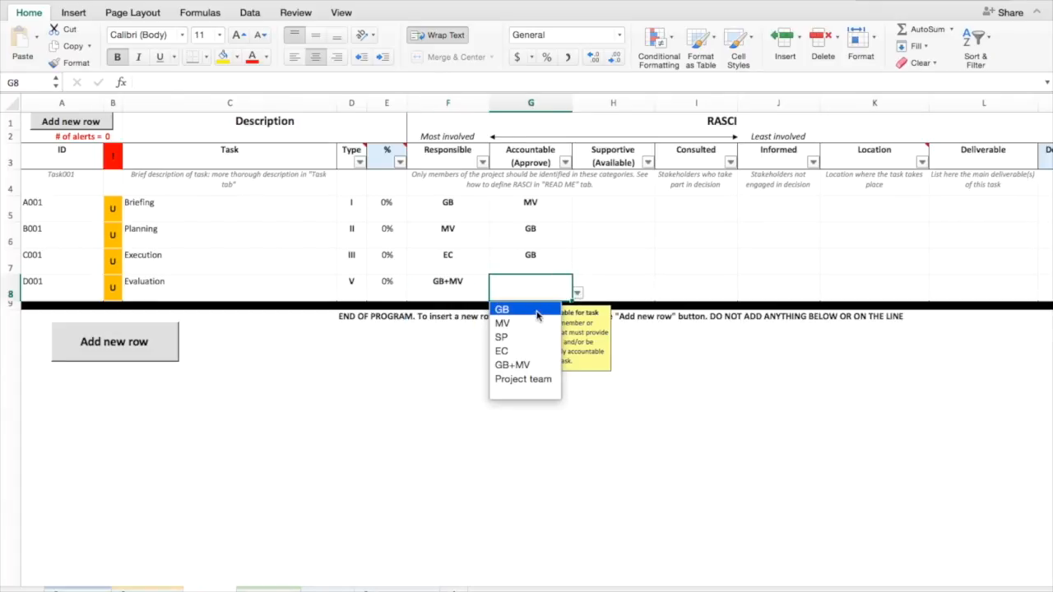
left_click(506, 307)
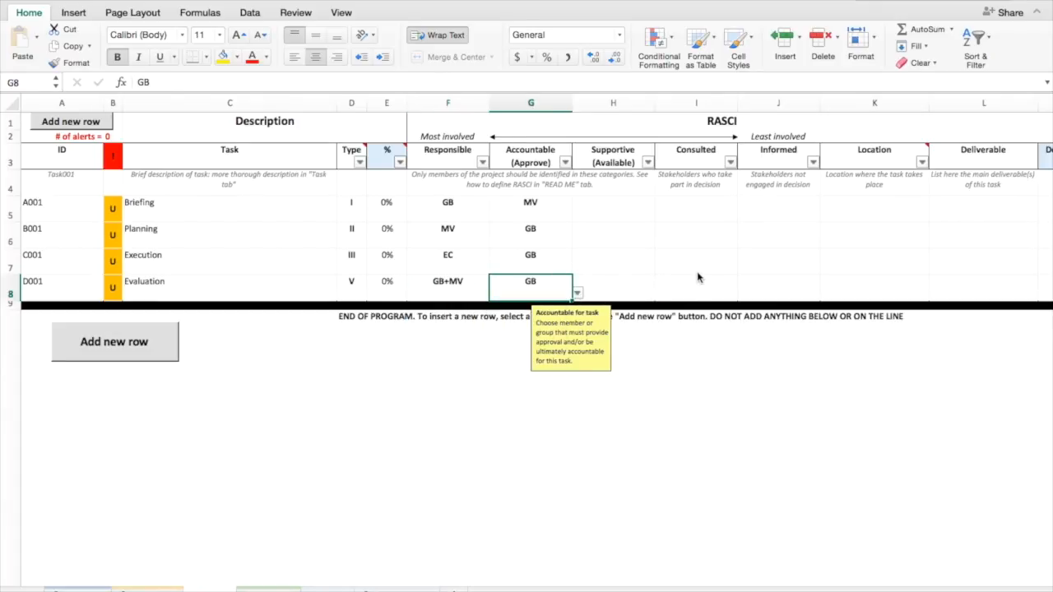
Step: Enter the locations in K5 to K8: Head office for Briefing and Evaluation, Remote for Planning and Execution
left_click(870, 217)
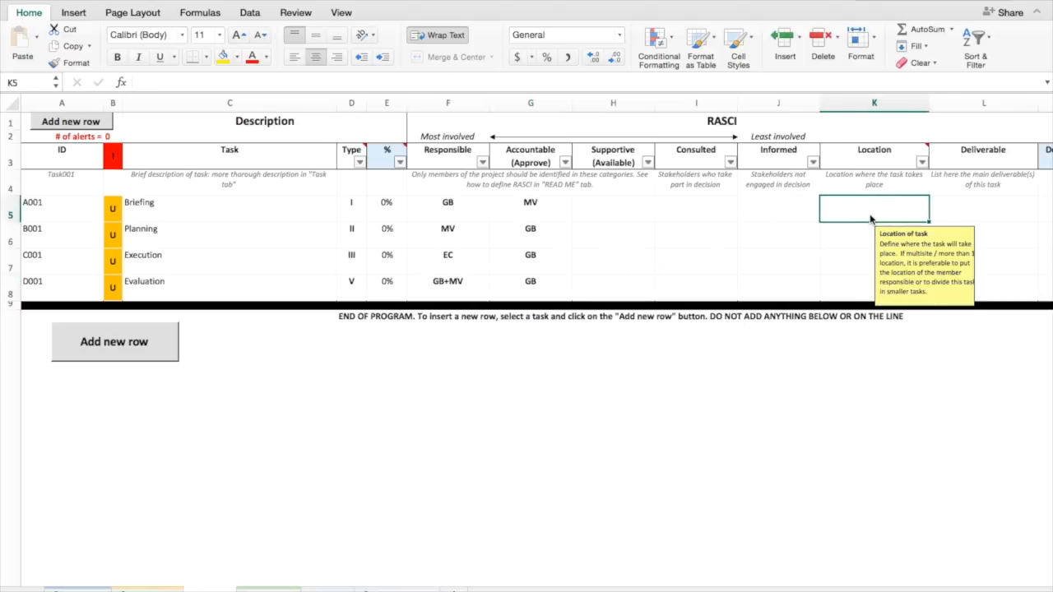
type("Head office")
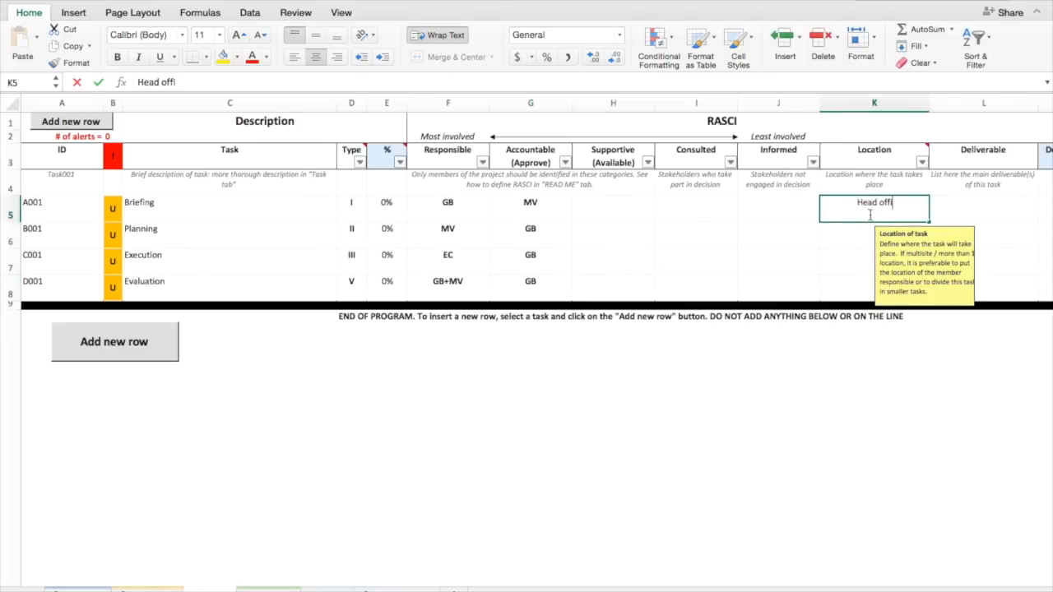
key("Return")
type("Remote")
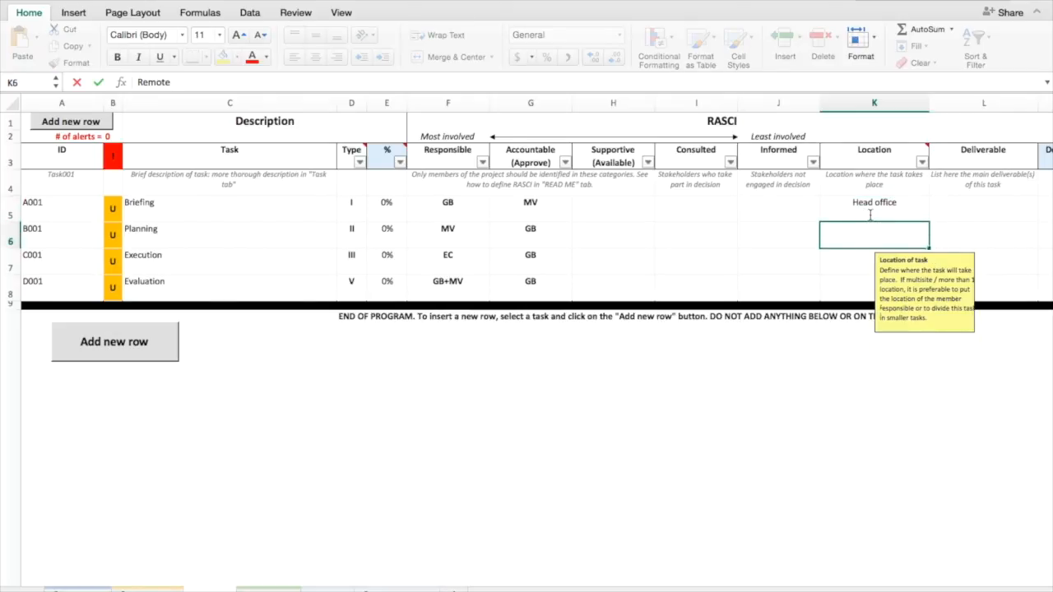
key("Return")
type("Remote")
key("Return")
type("H")
key("Tab")
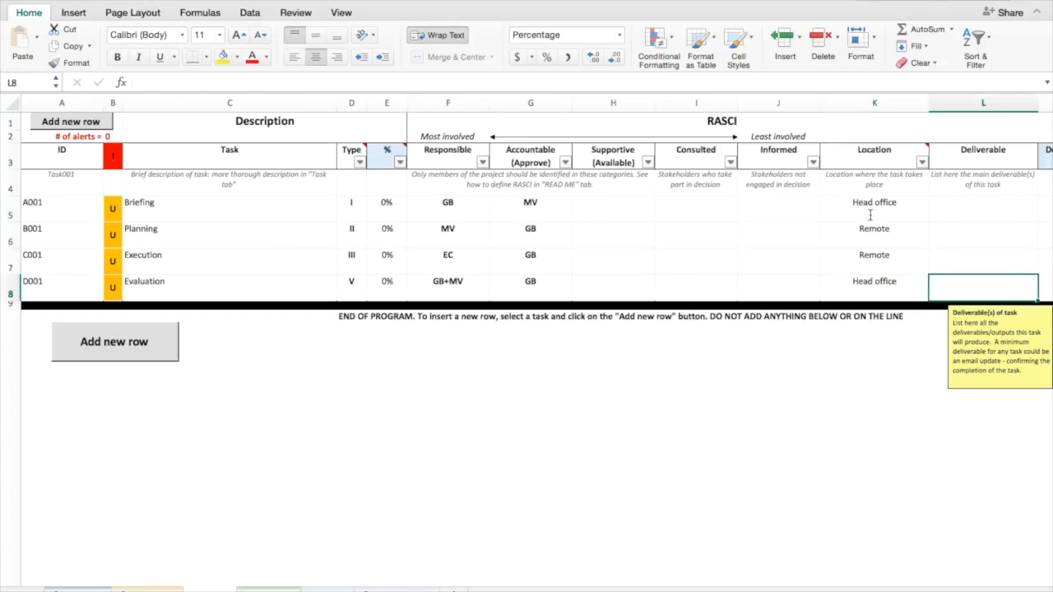
Step: Enter the deliverables in L5 to L8: Email for Briefing and Evaluation, Report for Planning and Execution
key("Up")
key("Up")
key("Up")
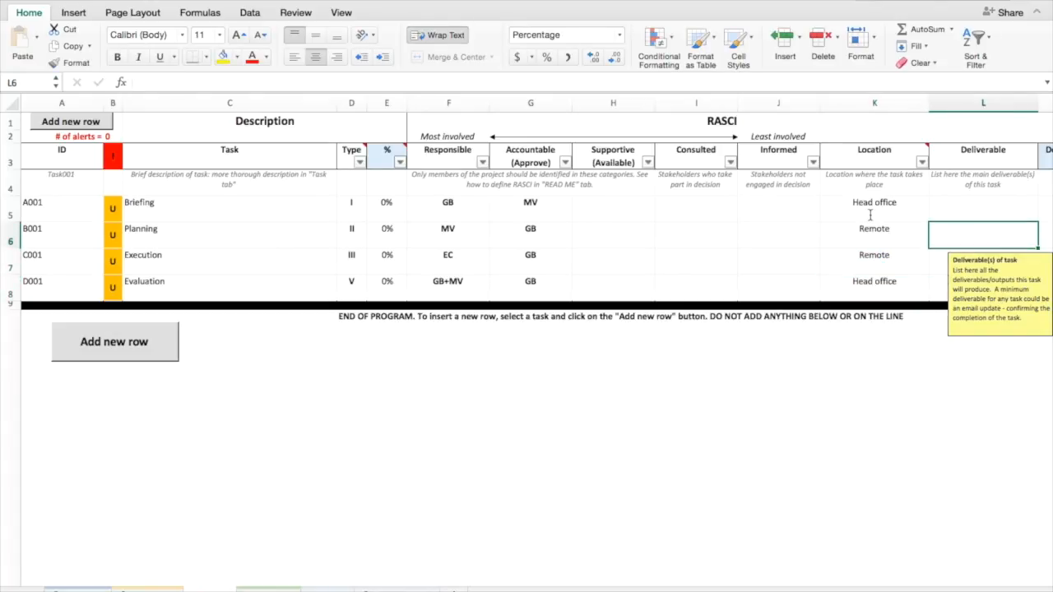
type("Email")
key("Return")
type("Report")
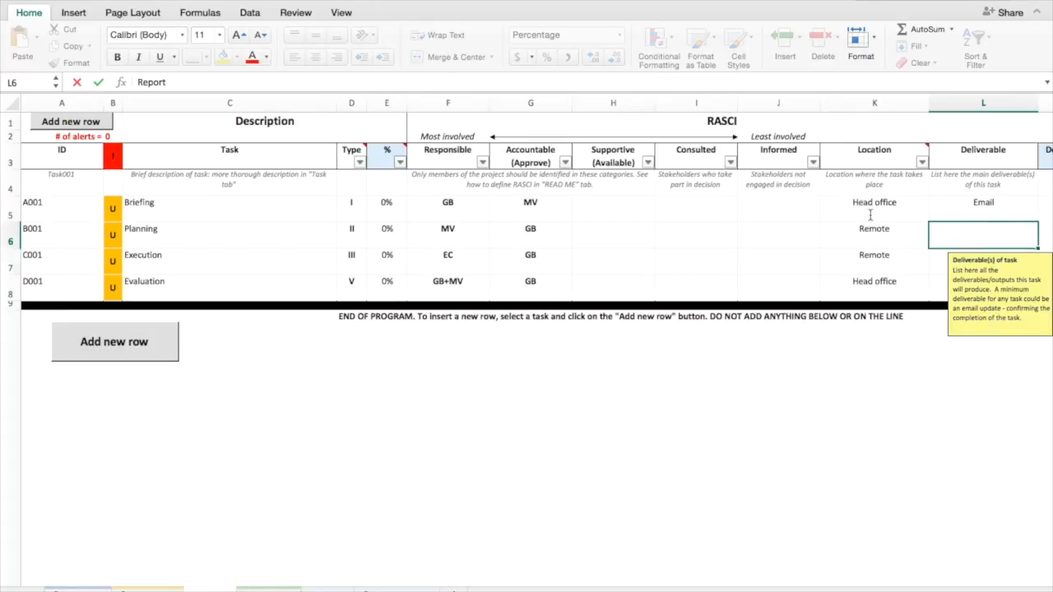
key("Return")
type("Report")
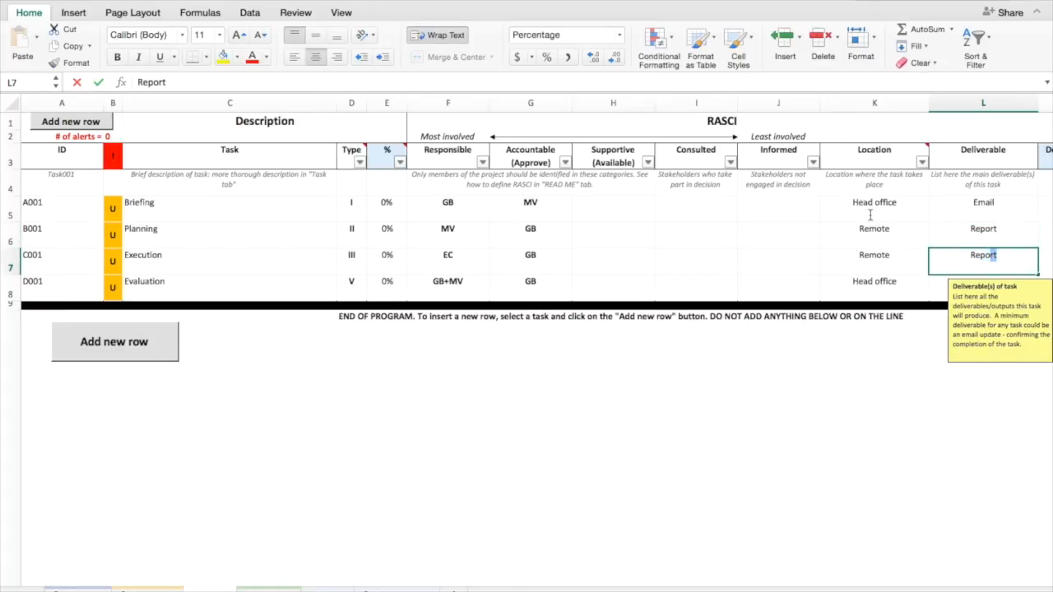
key("Return")
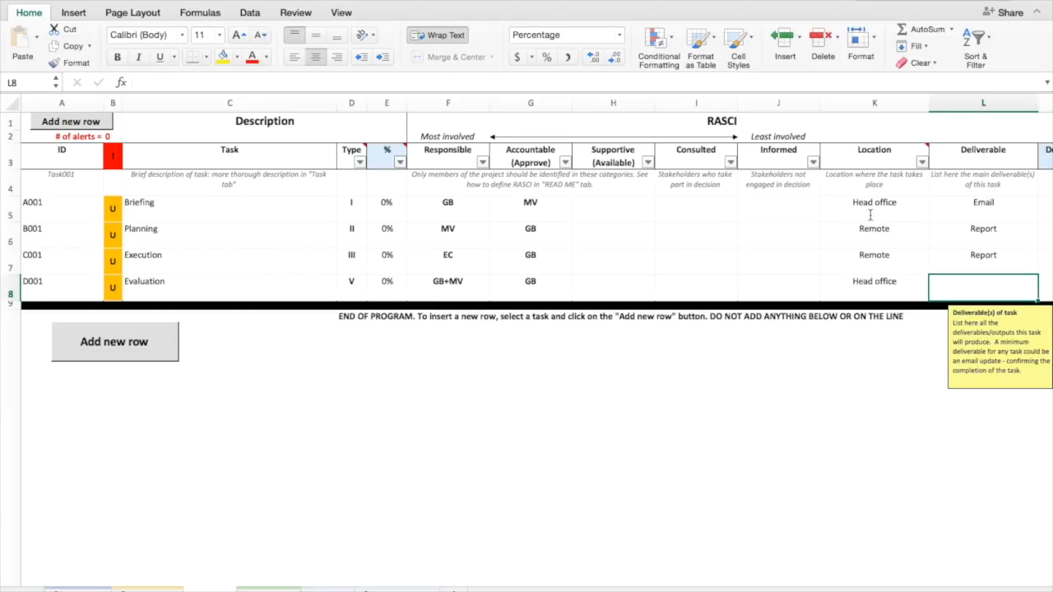
type("Email")
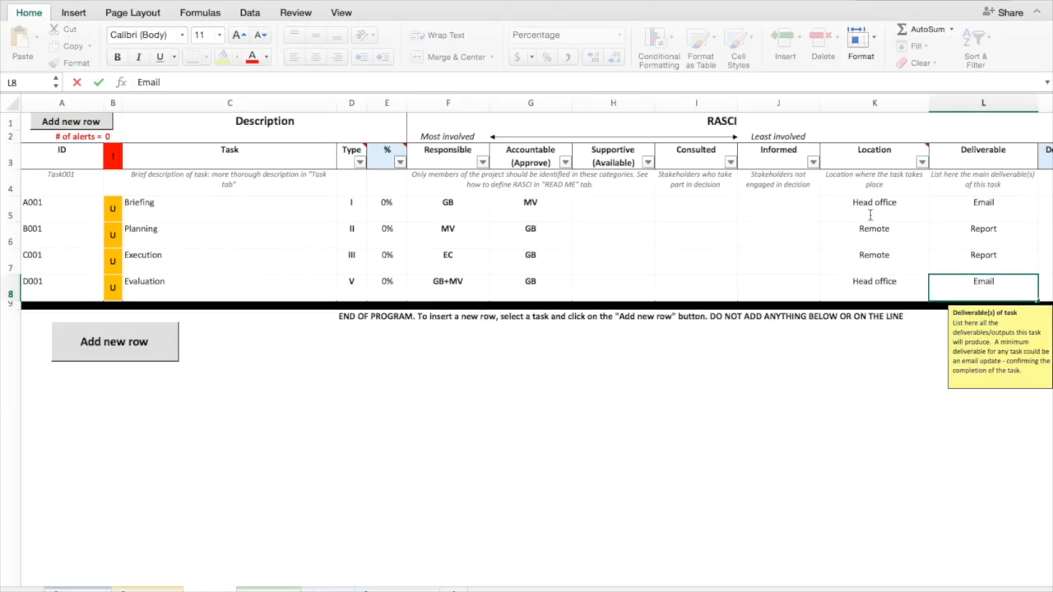
key("Tab")
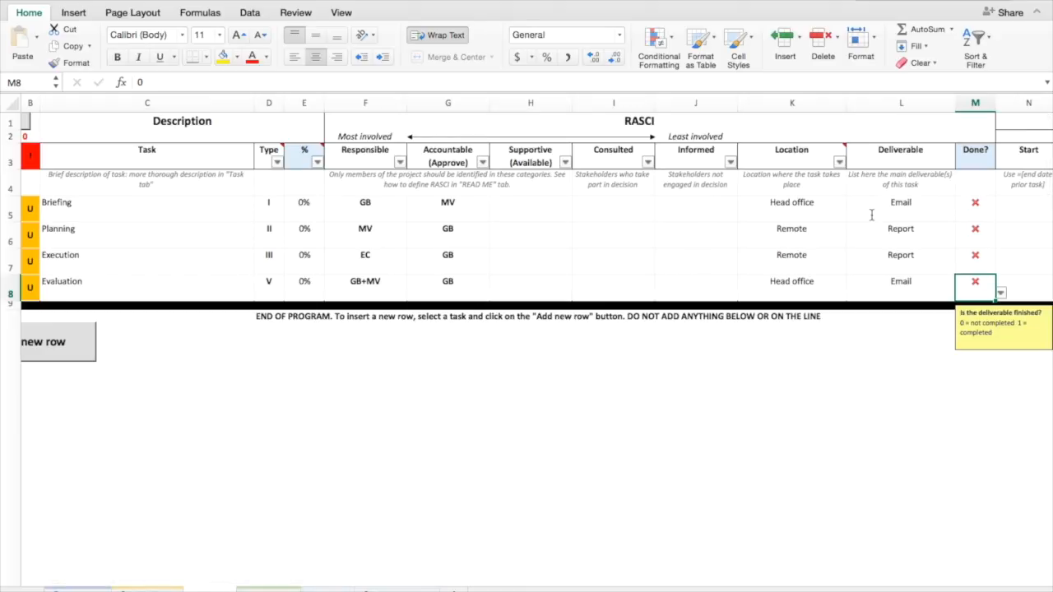
Step: Set the Done? value to 1 for the Briefing task and 0 for the Planning task
left_click(972, 211)
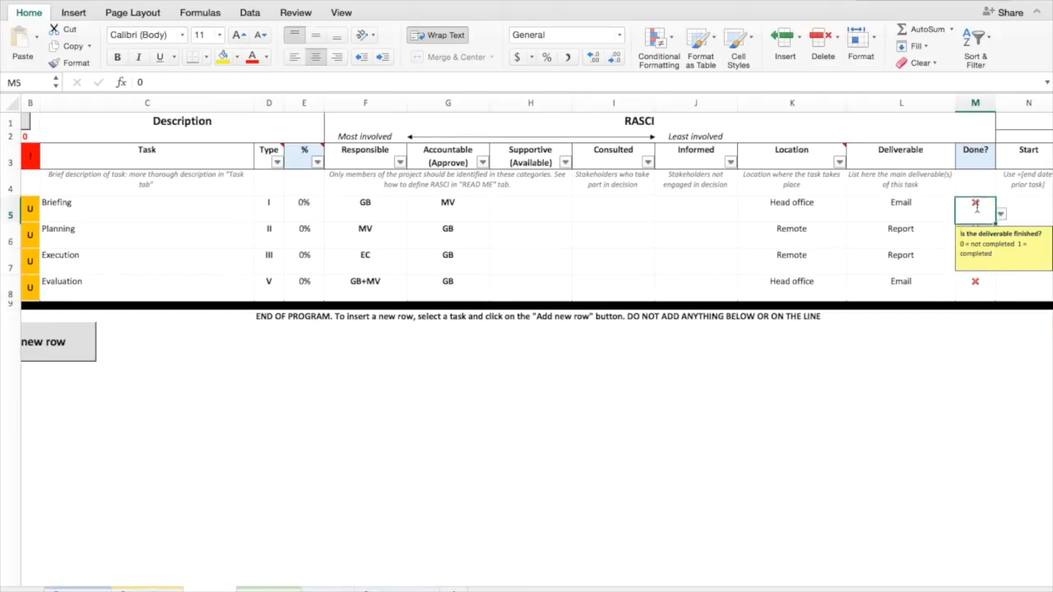
left_click(1001, 214)
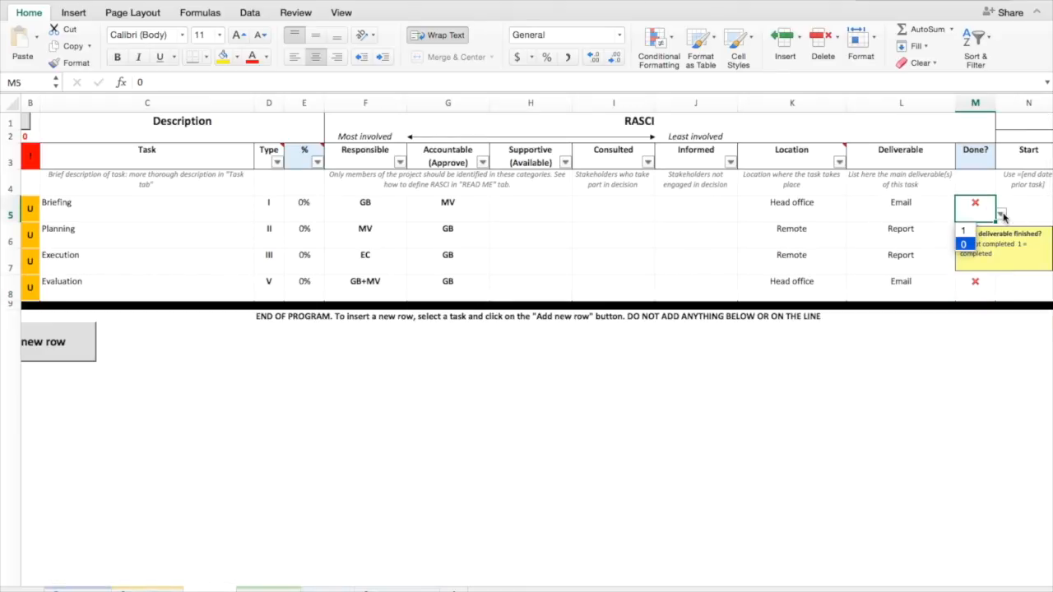
left_click(965, 231)
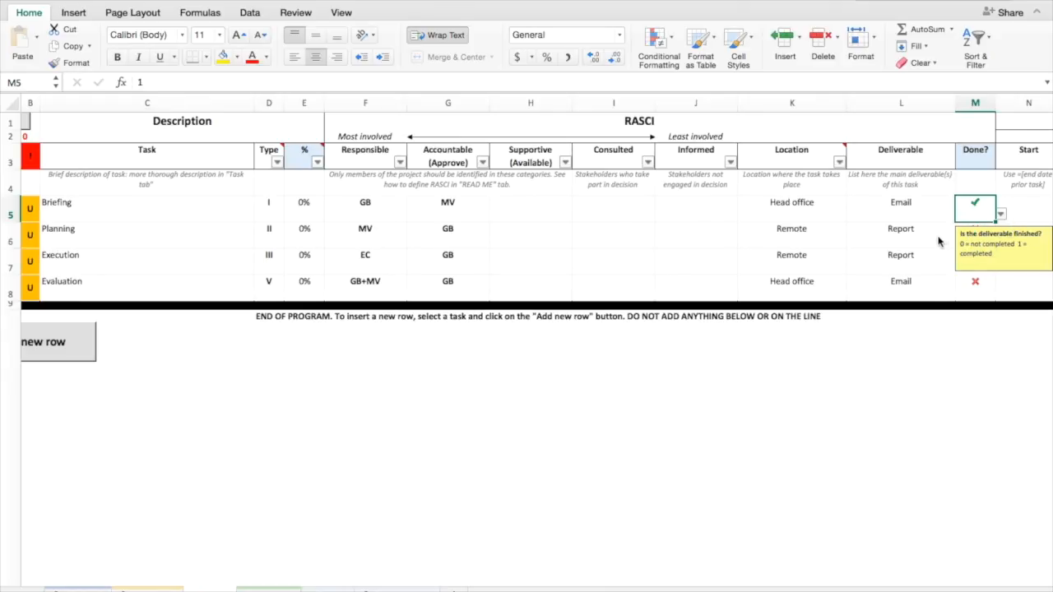
left_click(939, 241)
left_click(979, 240)
left_click(1001, 241)
left_click(963, 266)
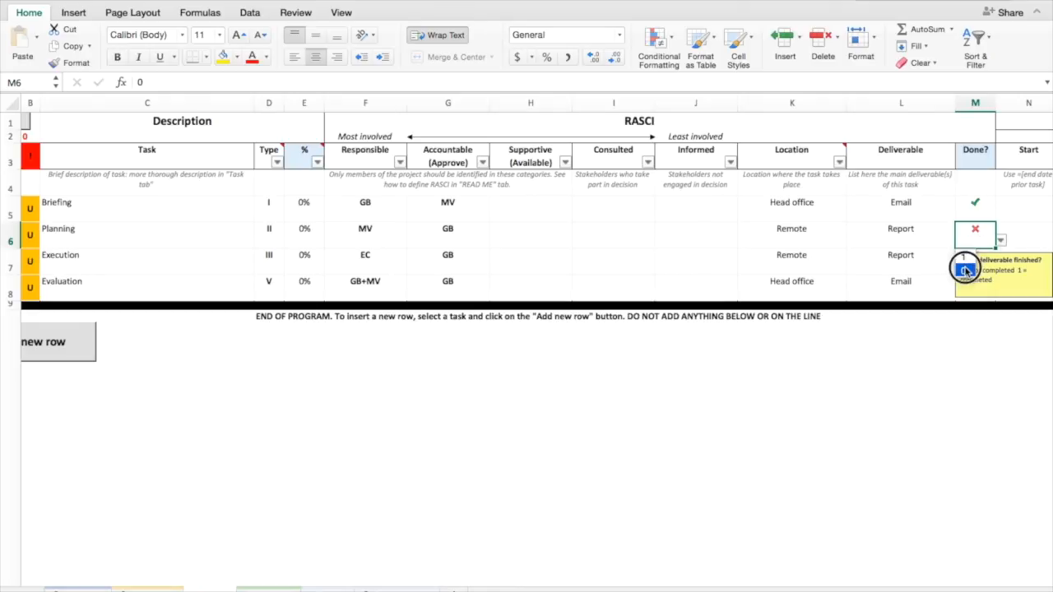
Step: Examine the planned and actual Schedule columns, the Status column and the Comments column of the task table
left_click(1010, 224)
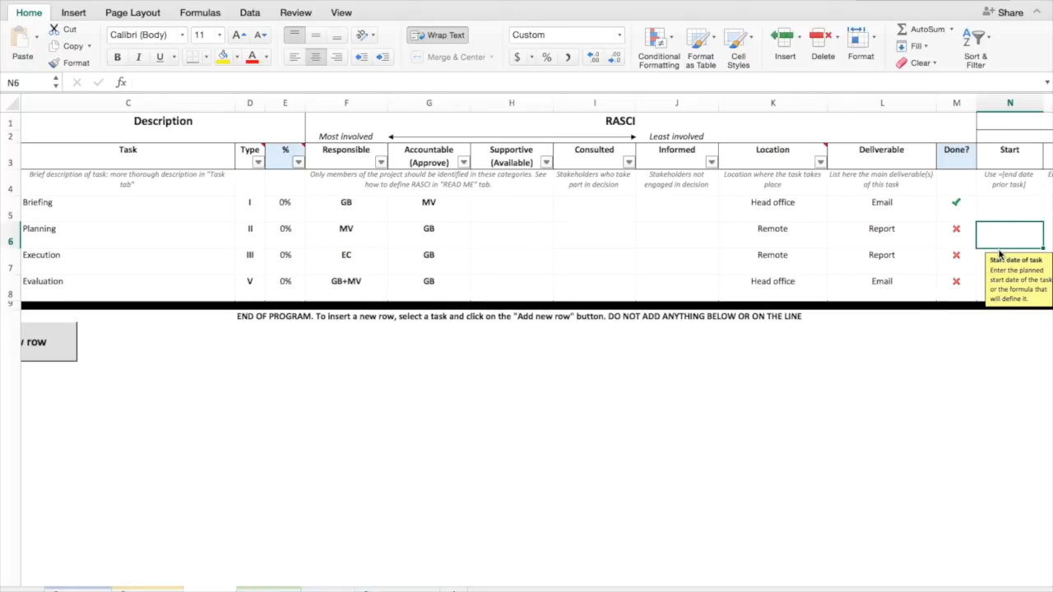
key("Right")
key("Right")
key("Right")
key("Right")
key("Right")
key("Right")
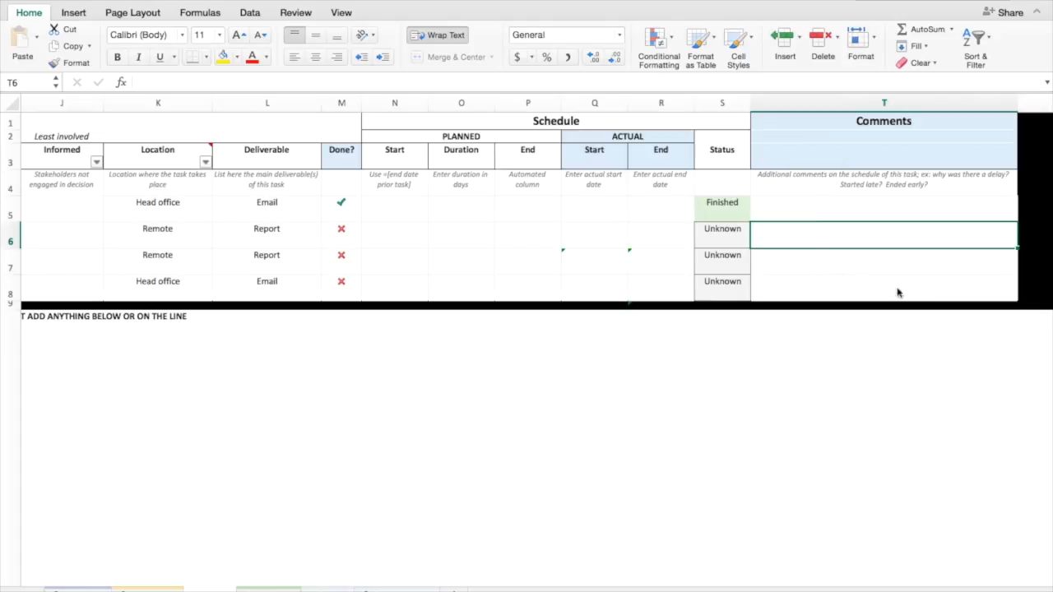
left_click(873, 213)
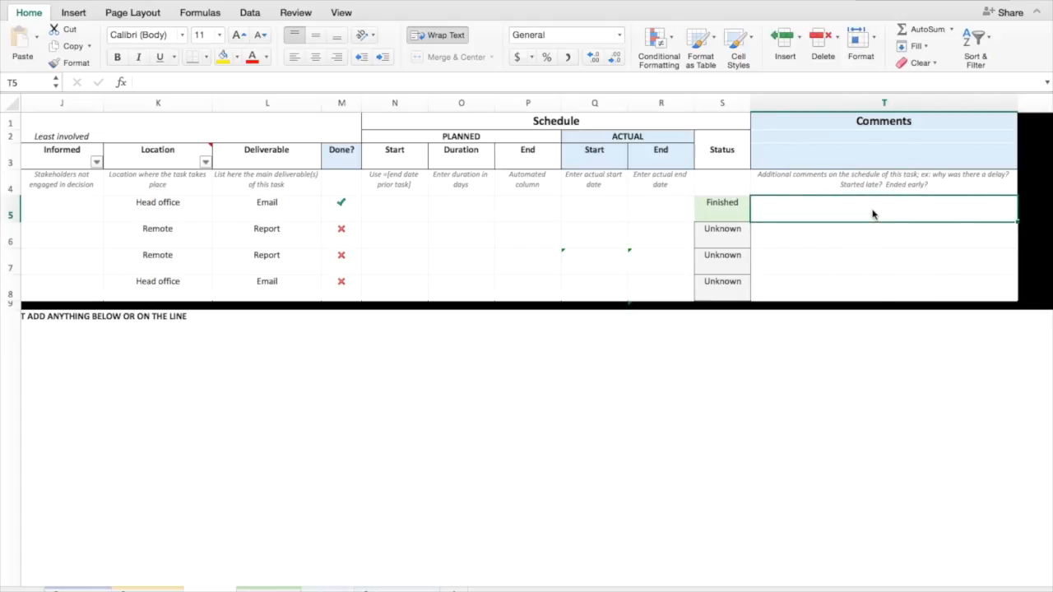
key("Left")
key("Left")
key("Left")
key("Left")
key("Left")
key("Left")
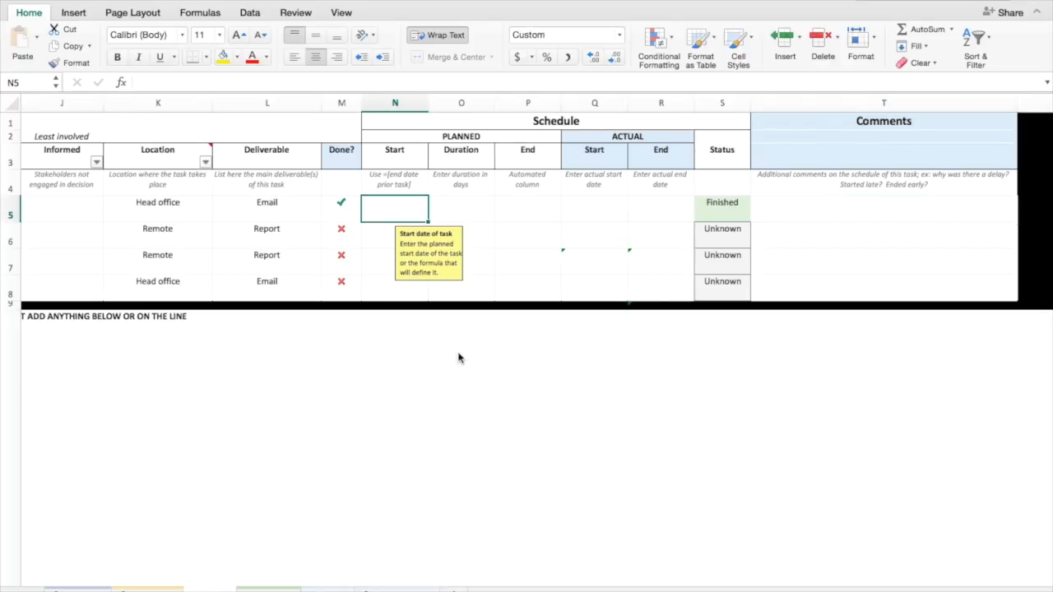
Step: Enter 2017-01-05 as the planned start of the Briefing task and 15 days as its duration
mouse_move(399, 212)
left_mouse_down()
mouse_move(470, 209)
mouse_move(384, 212)
left_mouse_up()
type("2017-01-")
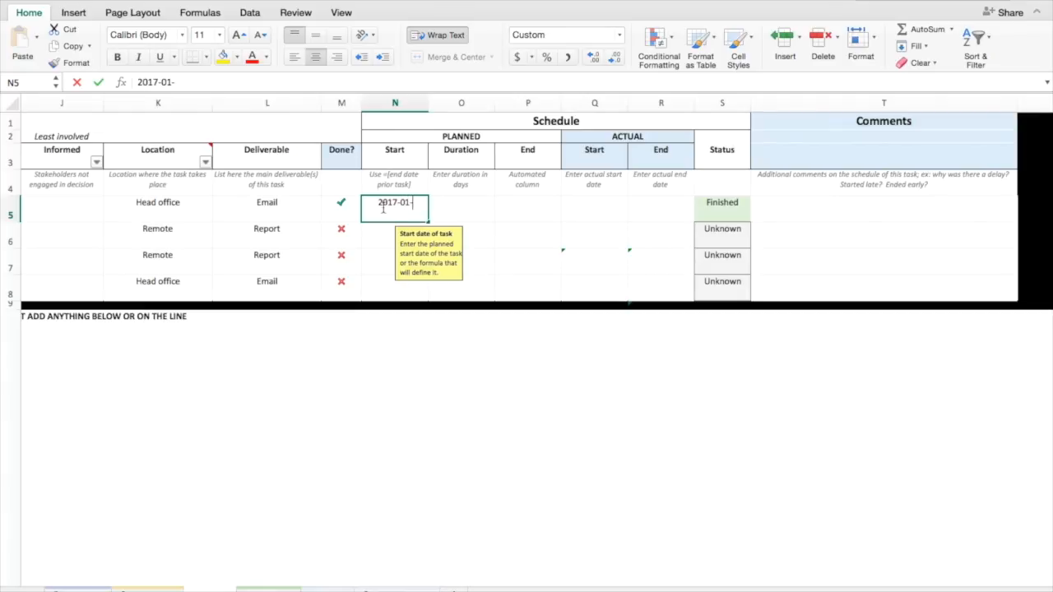
type("05")
key("Tab")
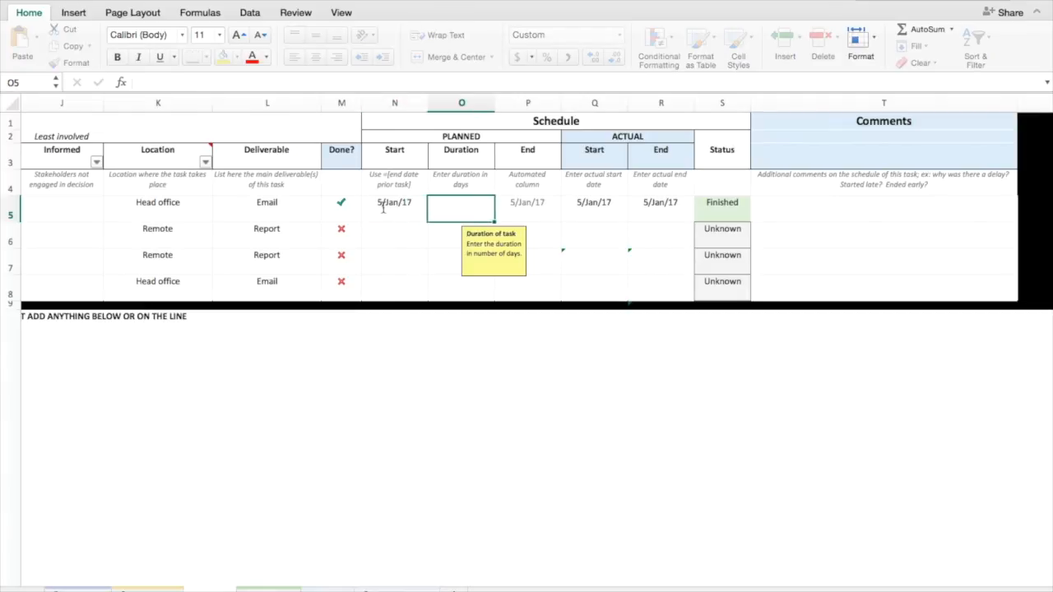
type("15")
key("Return")
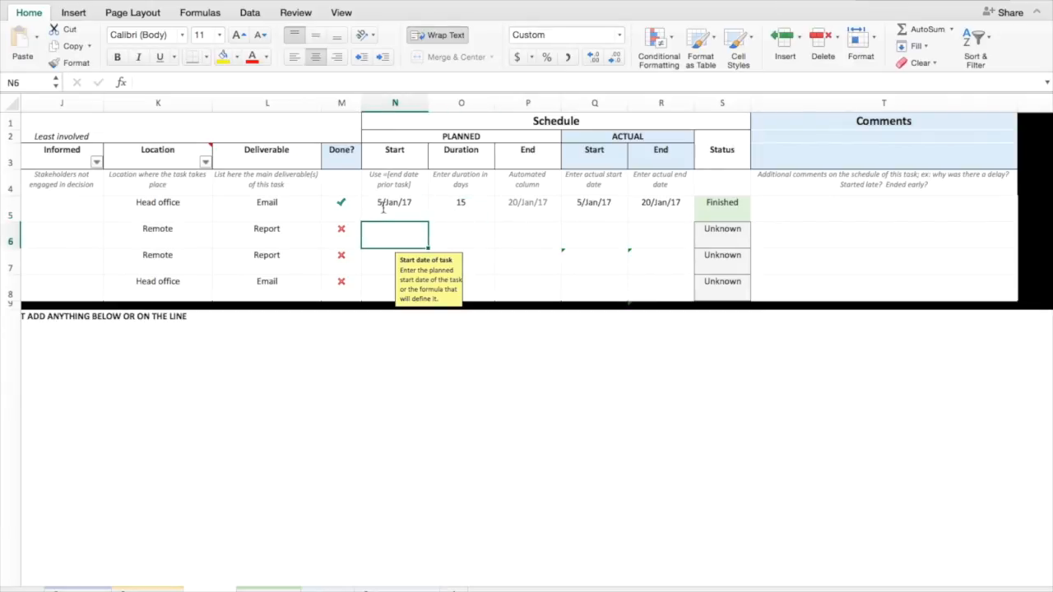
Step: Link the Planning task's planned start to Briefing's actual end date with a formula and set its duration to 7 days
type("=")
left_click(649, 214)
key("Tab")
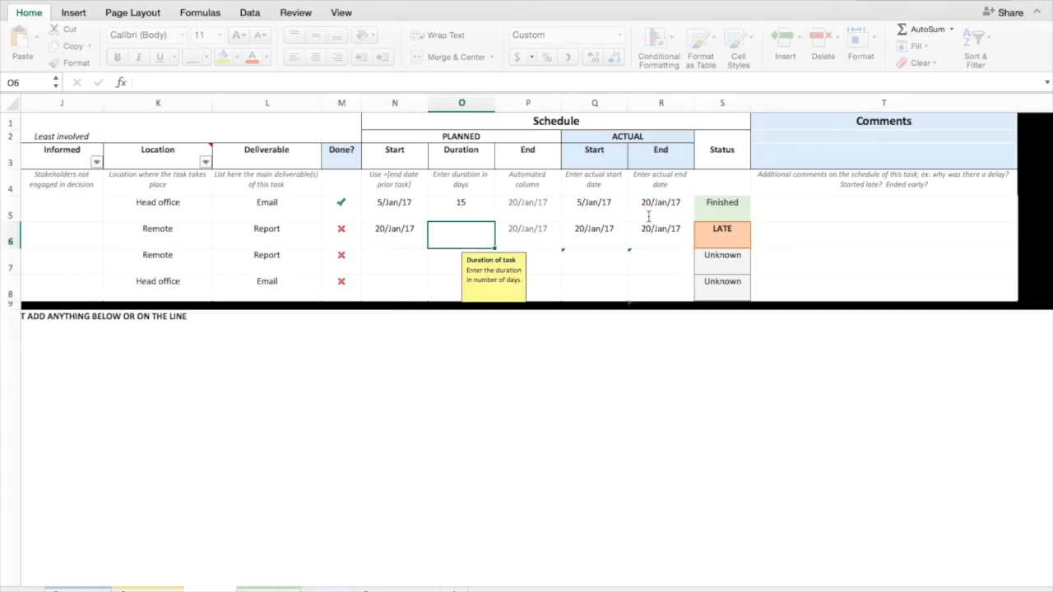
type("7")
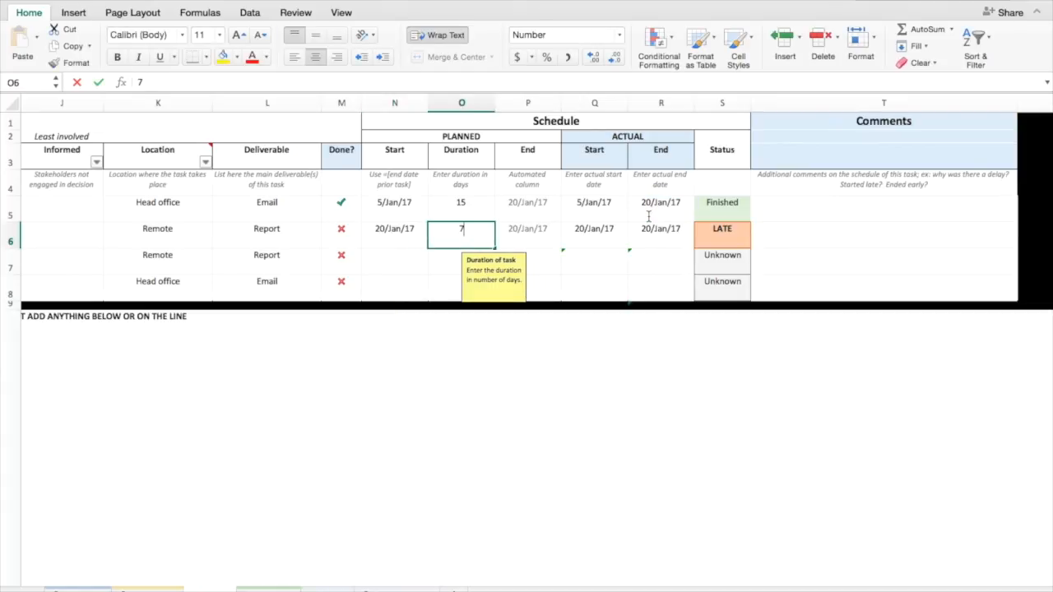
key("Return")
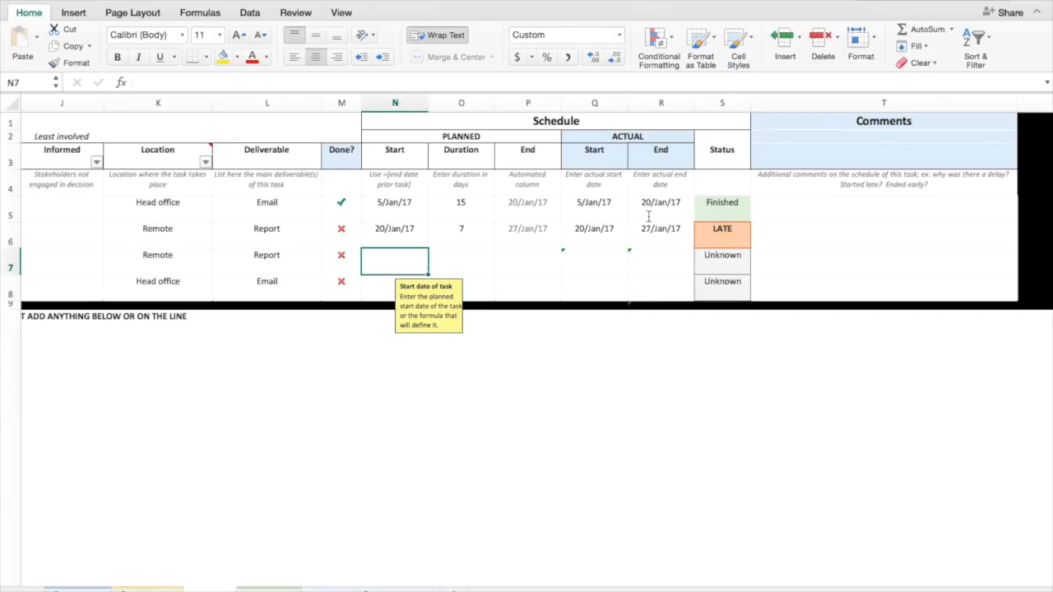
Step: Set the Execution task's planned start to =R6, Planning's actual end date, and its duration to 15 days
type("=")
left_click(663, 234)
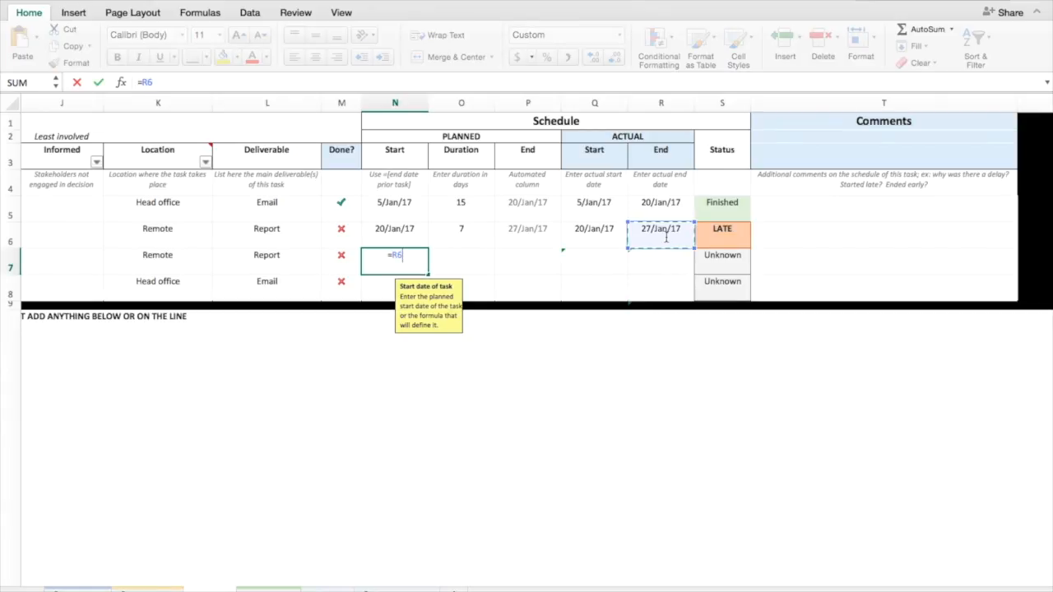
key("Tab")
type("15")
key("Return")
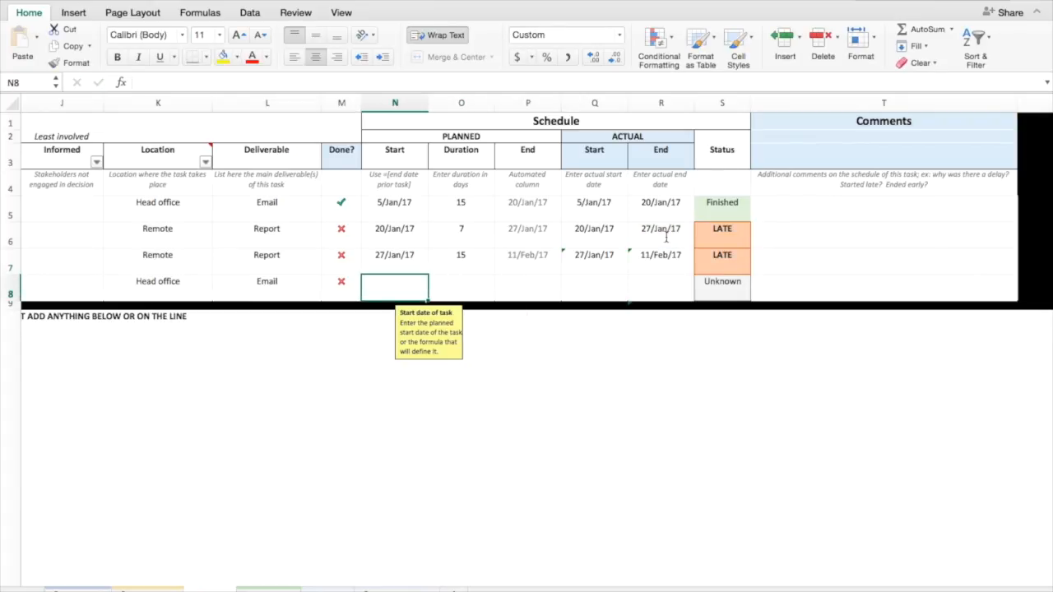
Step: Link the Evaluation task's planned start to Execution's actual end date with a formula and set its duration to 17 days
type("=")
left_click(666, 256)
key("Tab")
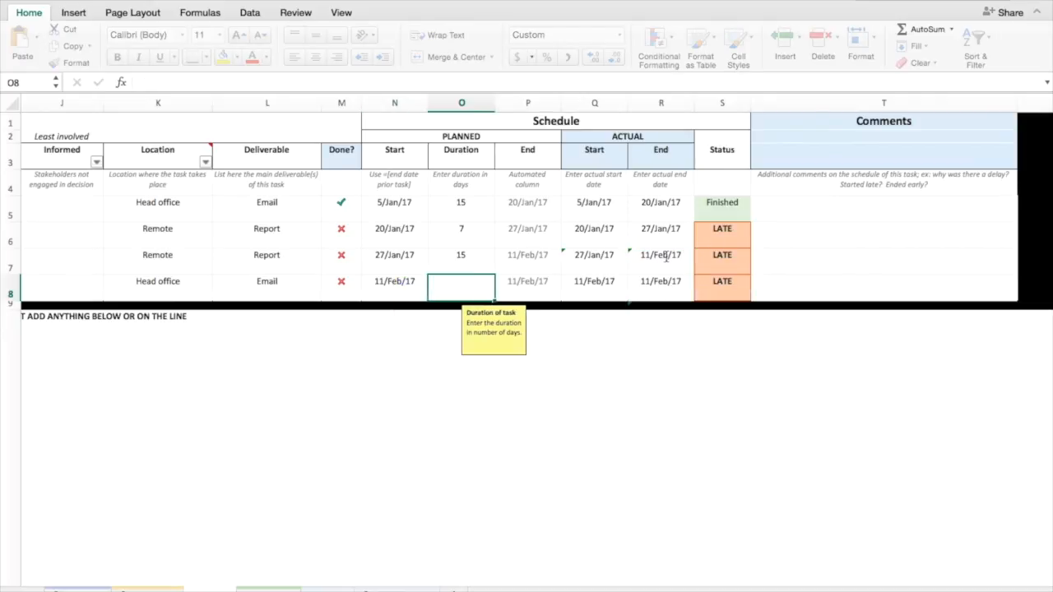
type("17")
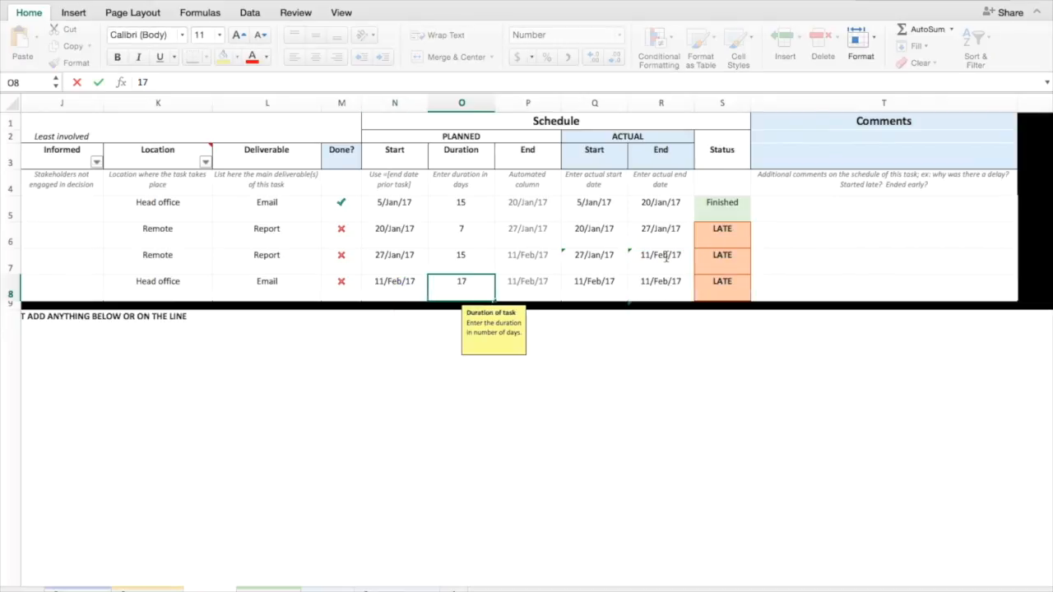
key("Tab")
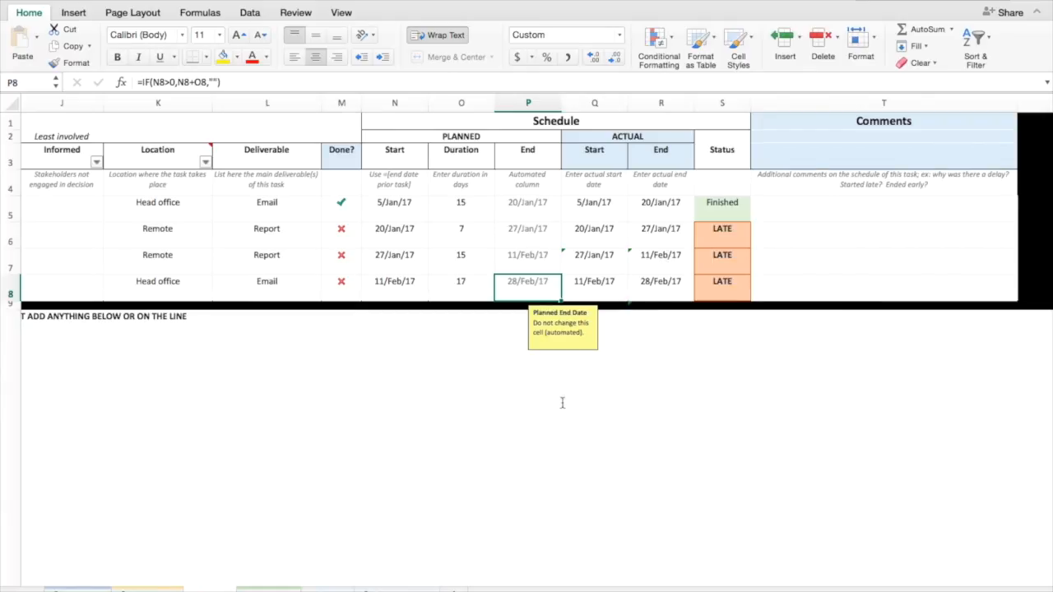
Step: Open the Gantt Chart sheet and copy the whole Gantt chart
left_click(264, 587)
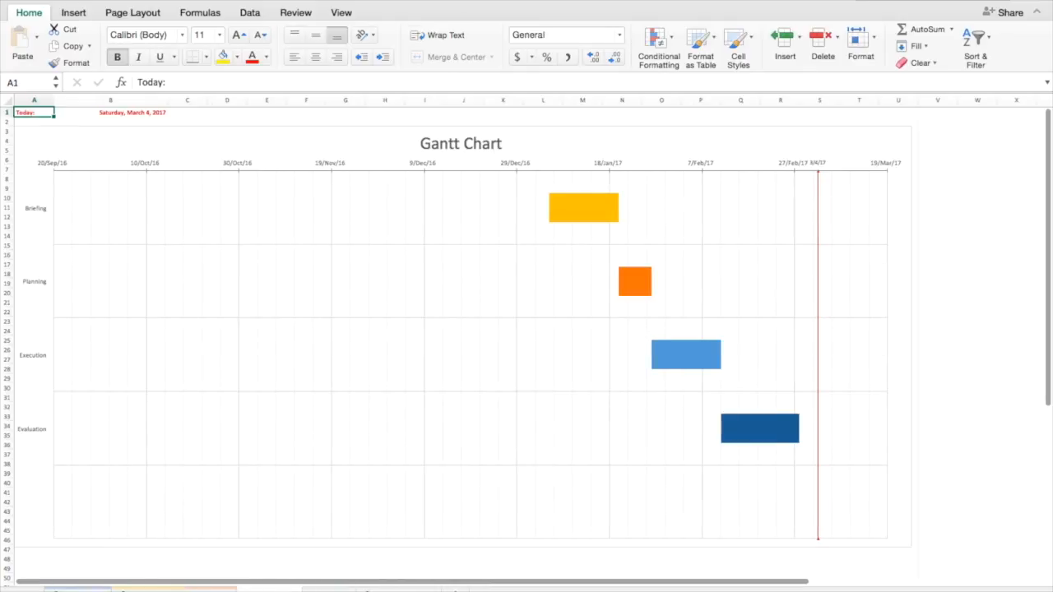
left_click(685, 143)
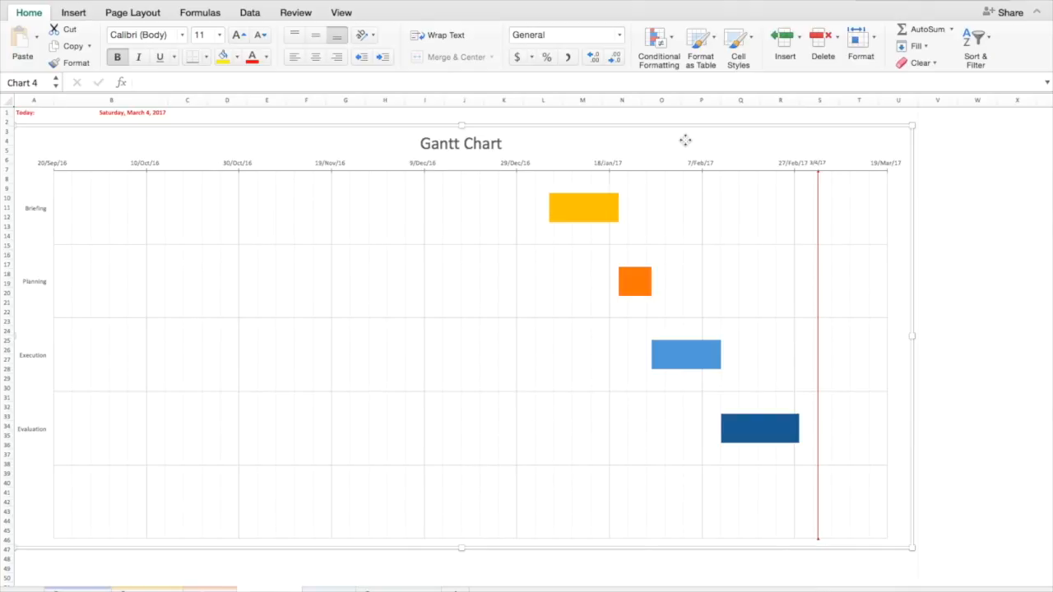
right_click(686, 144)
left_click(711, 161)
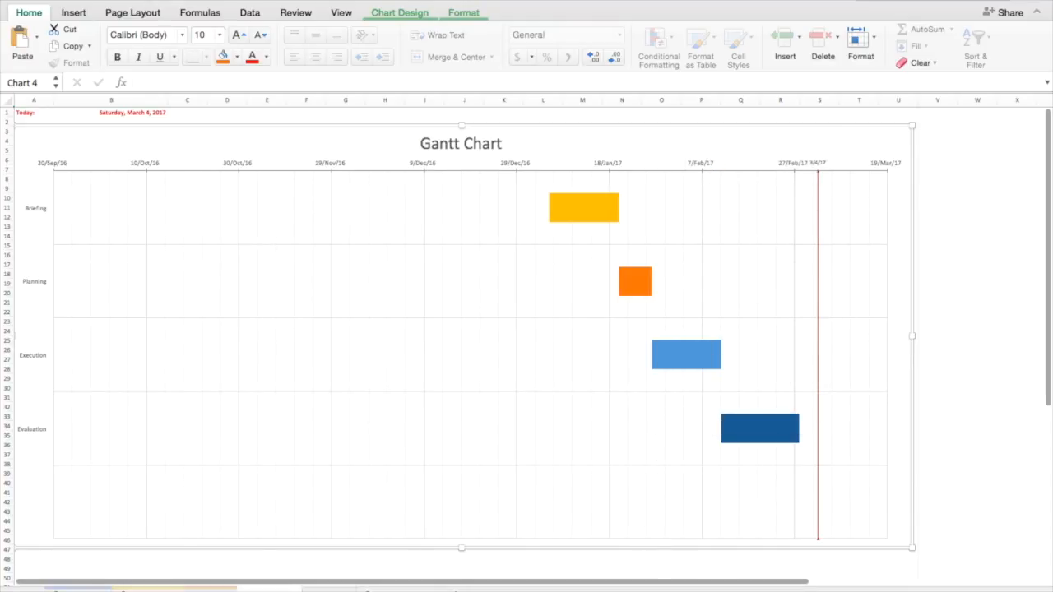
Step: Switch to Microsoft Word and create a blank document
mouse_move(640, 589)
left_click(690, 583)
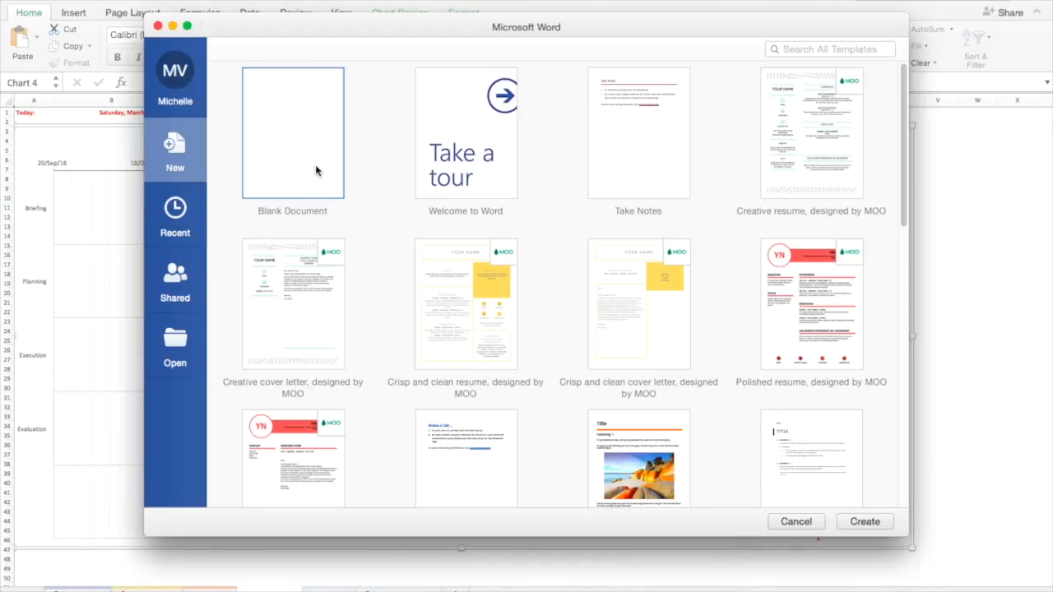
double_click(316, 170)
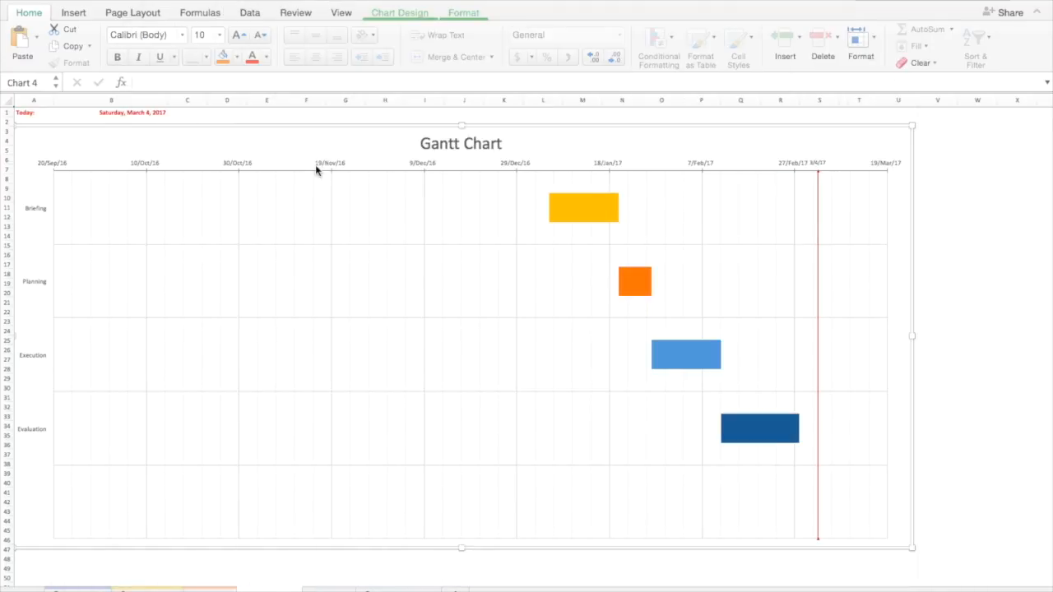
Step: Paste the copied Gantt chart into the blank document as a Picture (TIFF) using Paste Special, and select the picture
right_click(450, 370)
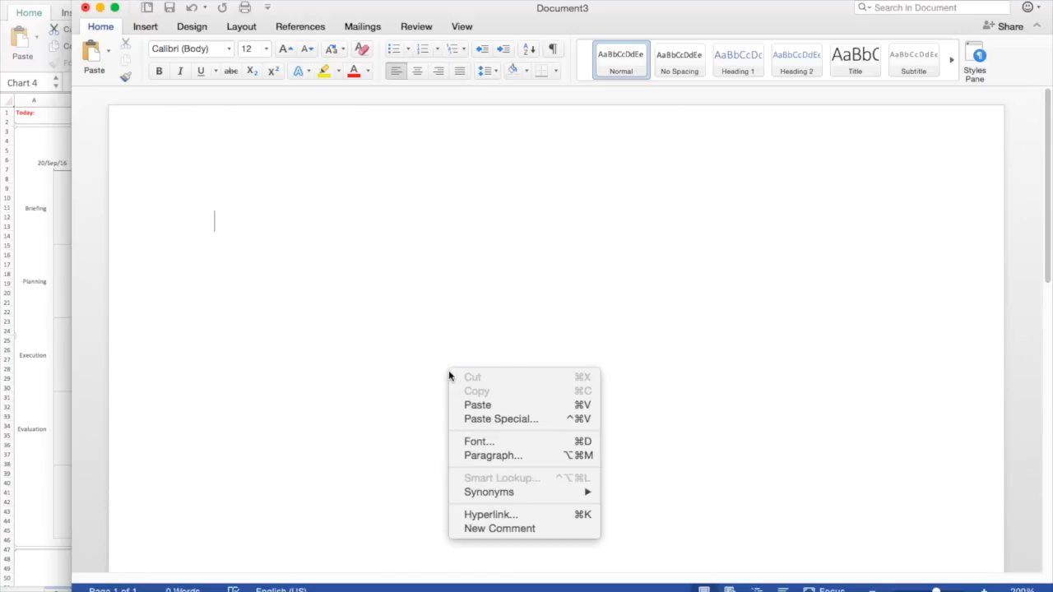
left_click(487, 419)
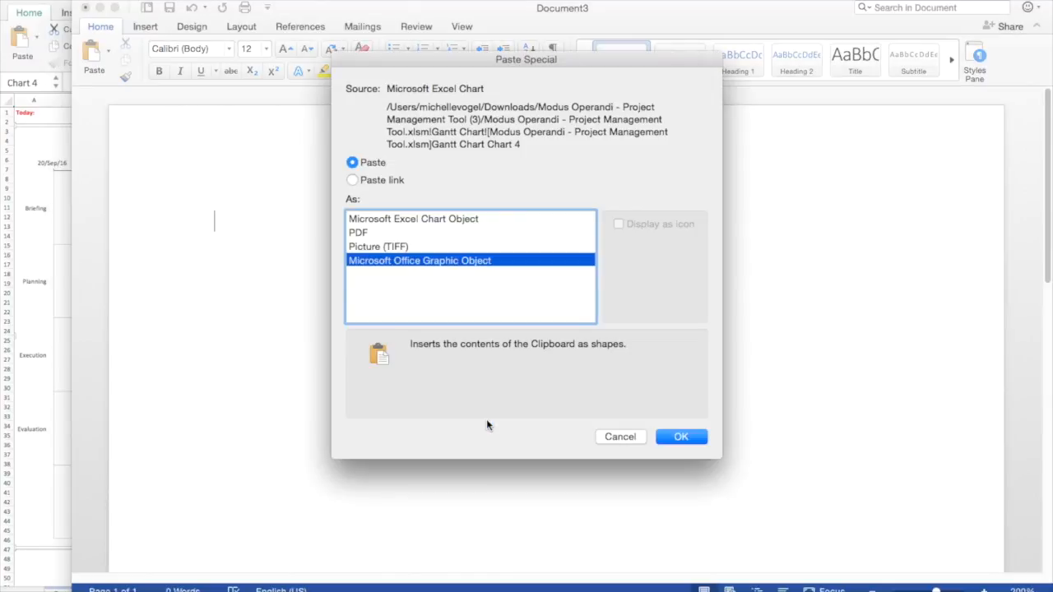
left_click(411, 247)
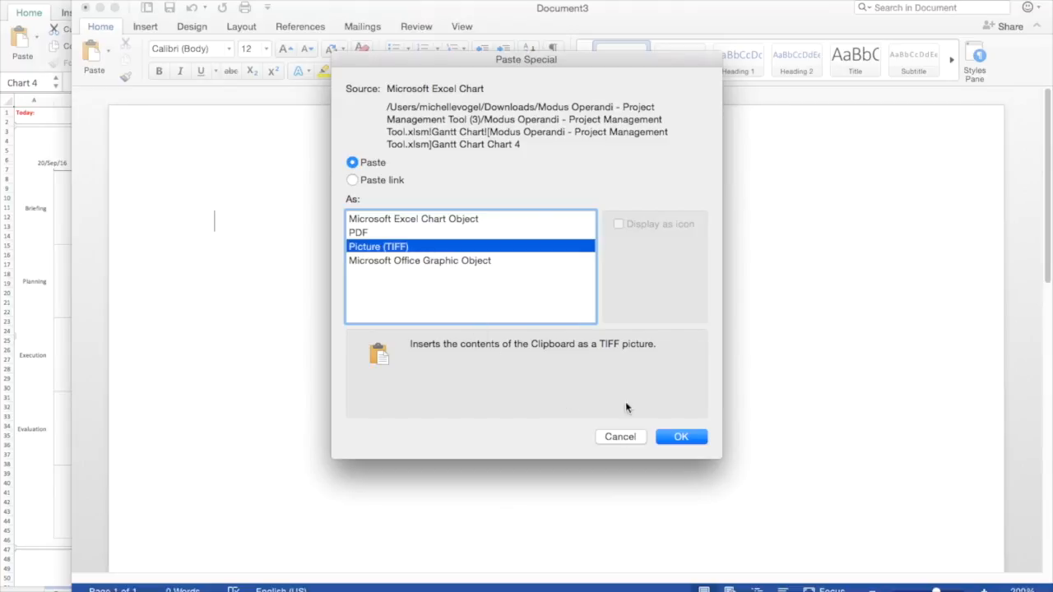
left_click(679, 437)
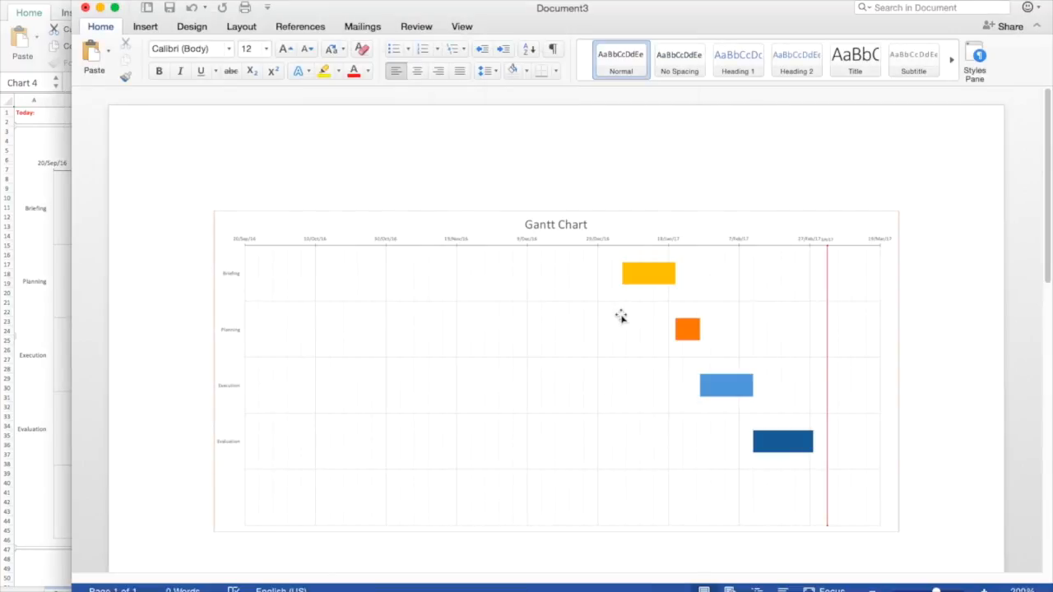
left_click(614, 318)
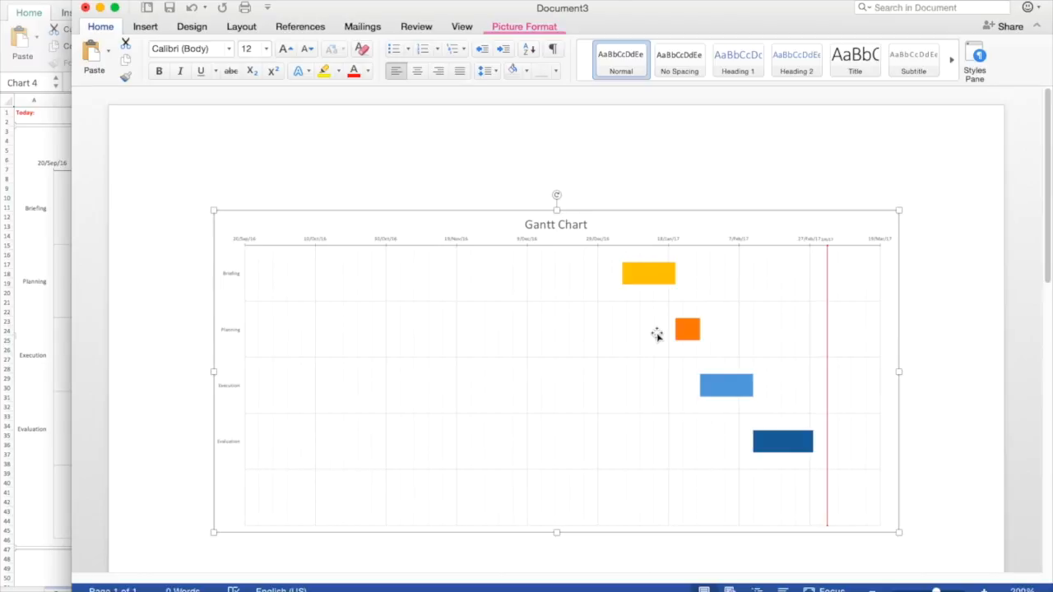